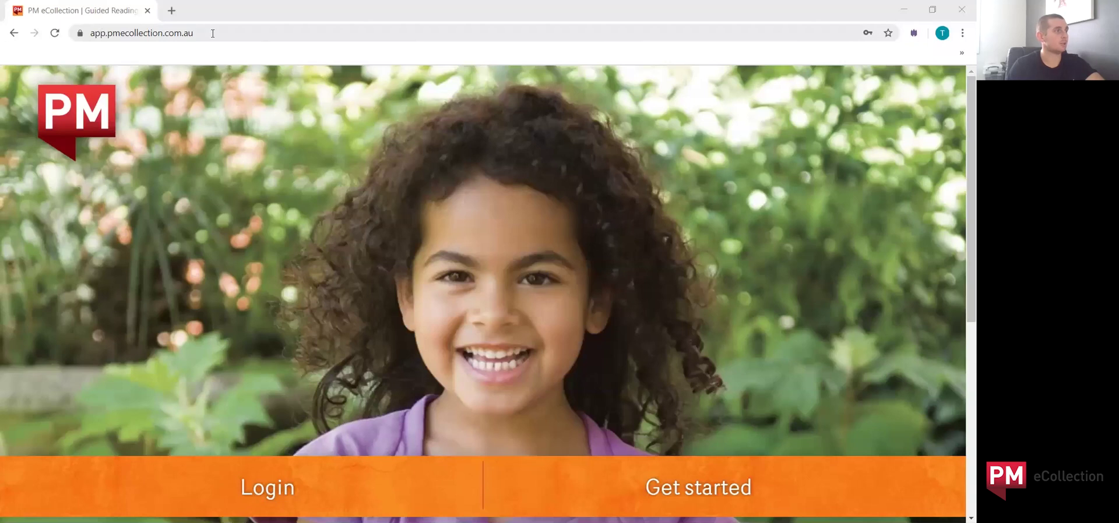
Step: Go from the PM eCollection landing page to the login page
{"action": "left_click", "coordinate": [212, 33]}
{"action": "left_click", "coordinate": [309, 196]}
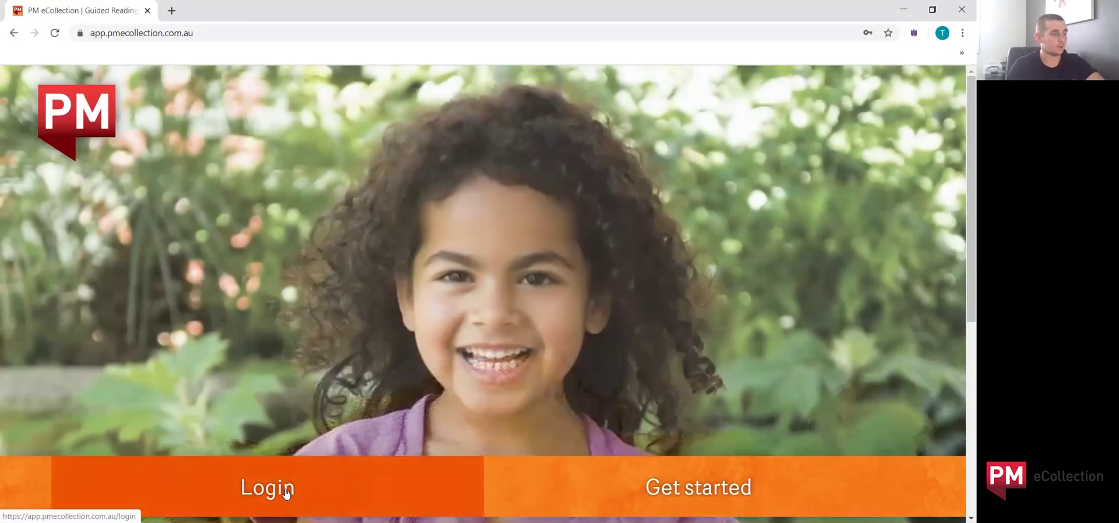
{"action": "left_click", "coordinate": [282, 491]}
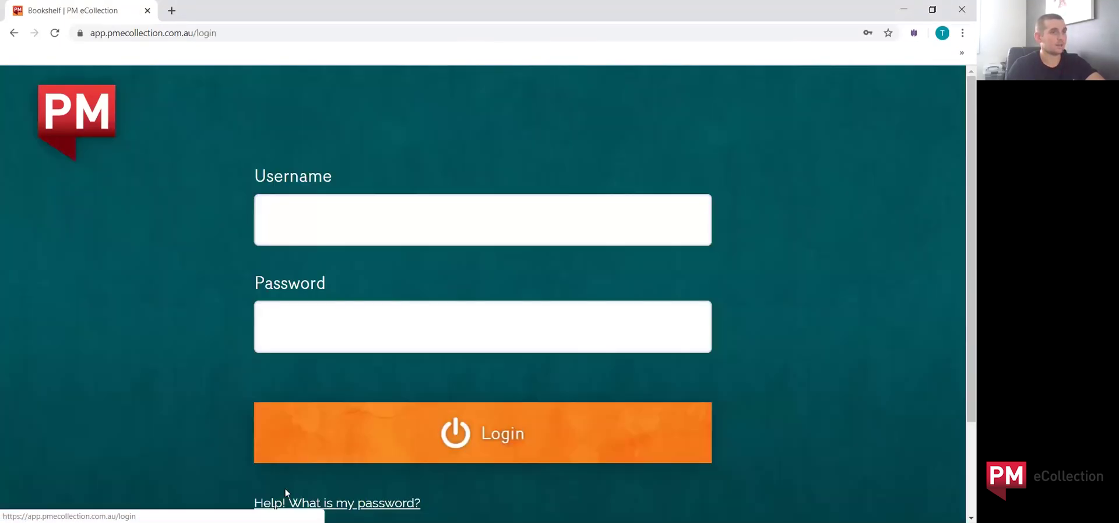
Step: Sign in with the student's username and account password
{"action": "left_click", "coordinate": [309, 227]}
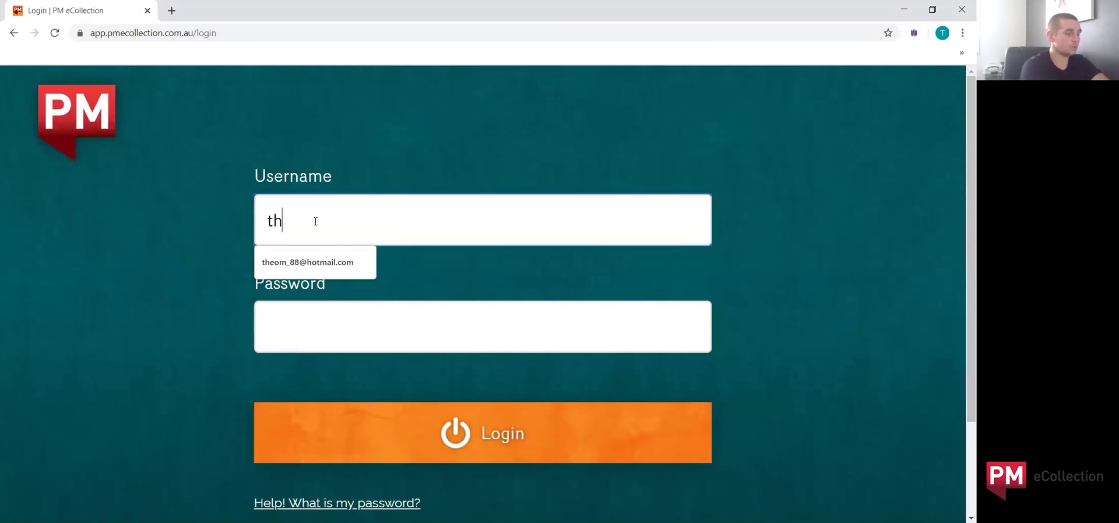
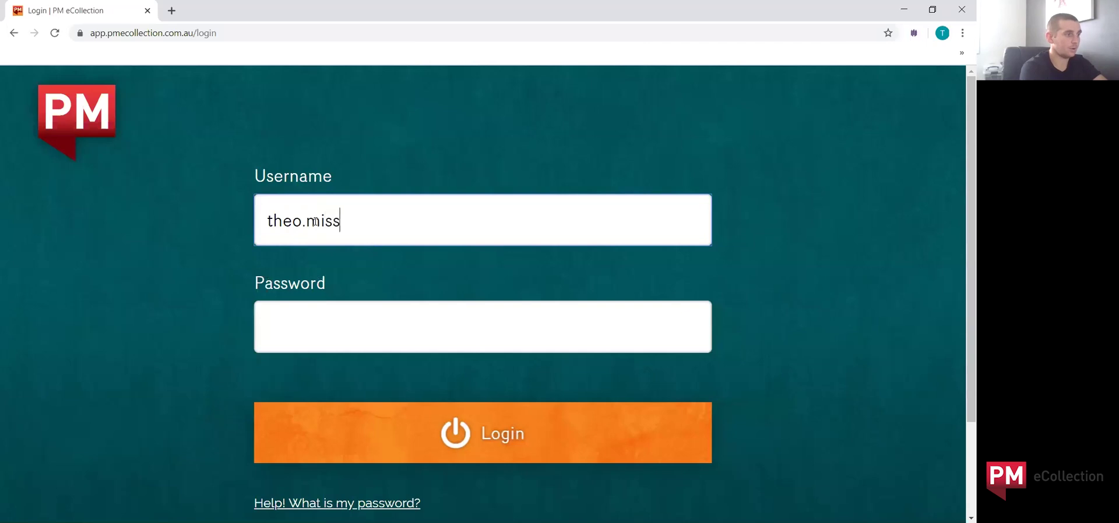
{"action": "key", "text": "Tab"}
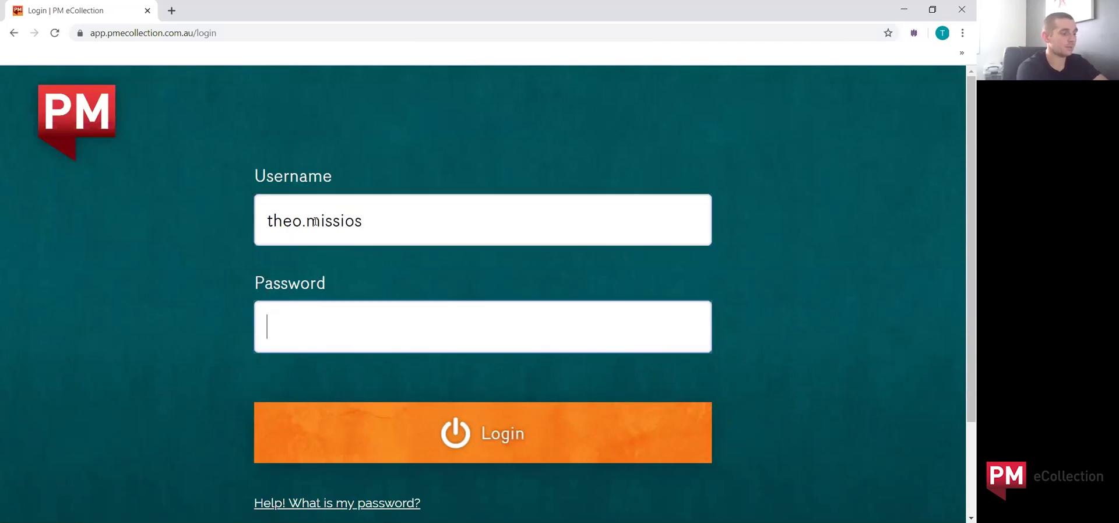
{"action": "type", "text": "•••••"}
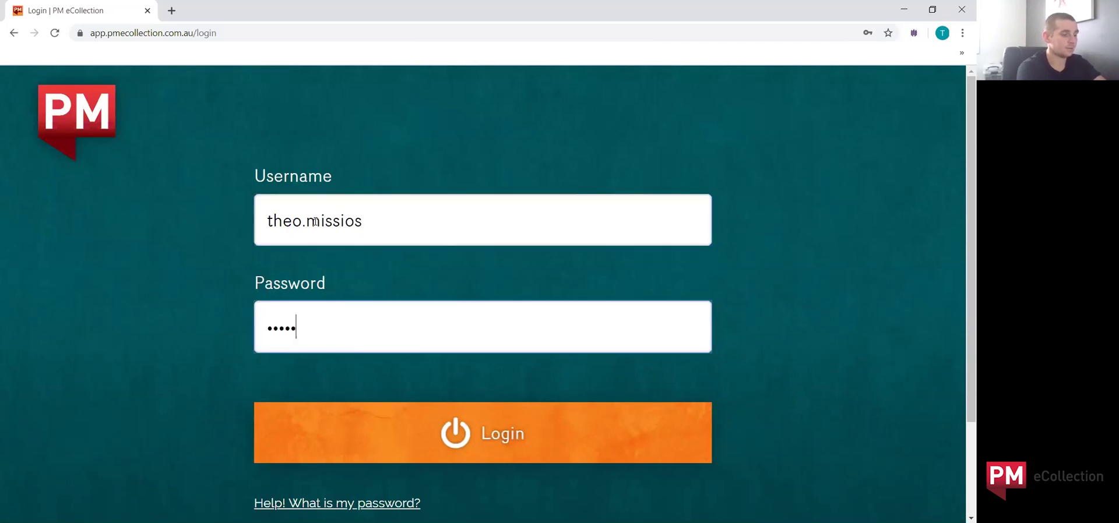
{"action": "type", "text": "•••••••"}
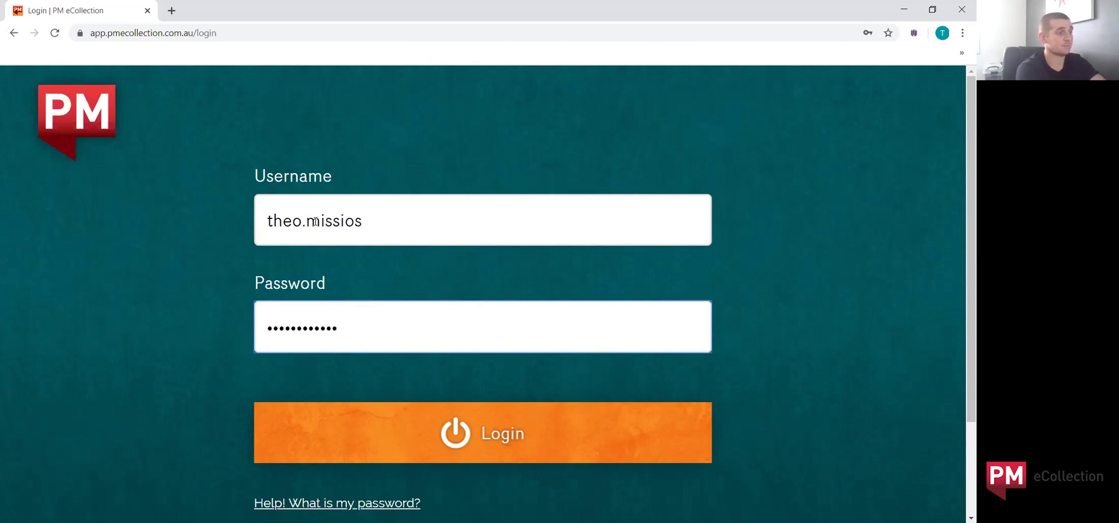
{"action": "left_click", "coordinate": [452, 435]}
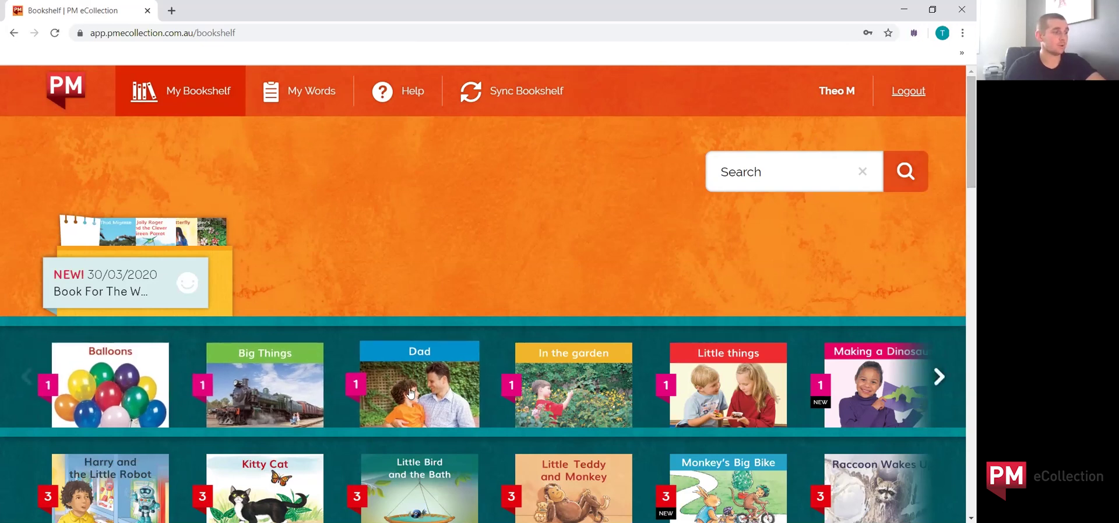
{"action": "scroll", "coordinate": [414, 400], "scroll_direction": "down", "scroll_amount": 2}
{"action": "scroll", "coordinate": [414, 400], "scroll_direction": "down", "scroll_amount": 19}
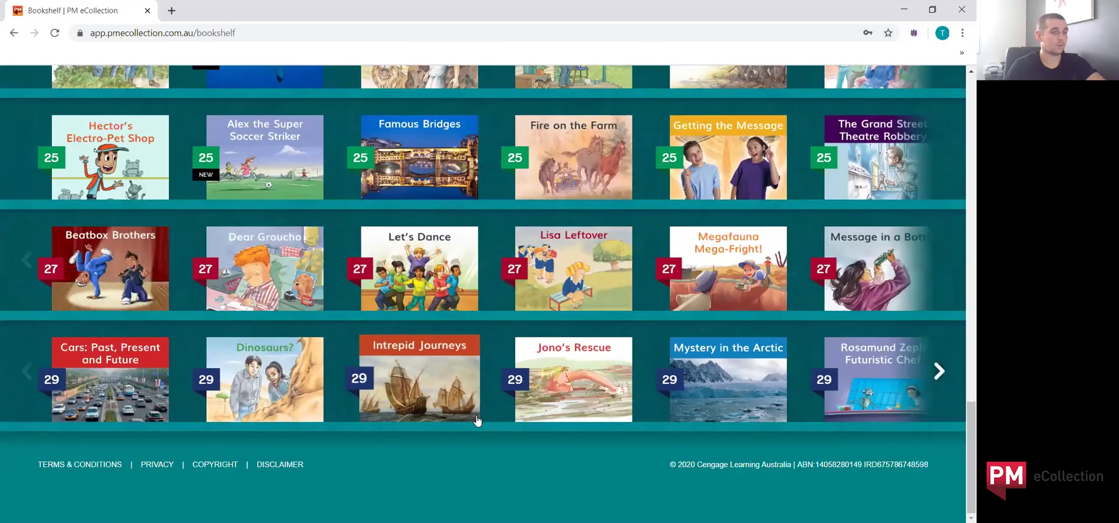
{"action": "scroll", "coordinate": [863, 382], "scroll_direction": "right", "scroll_amount": 10}
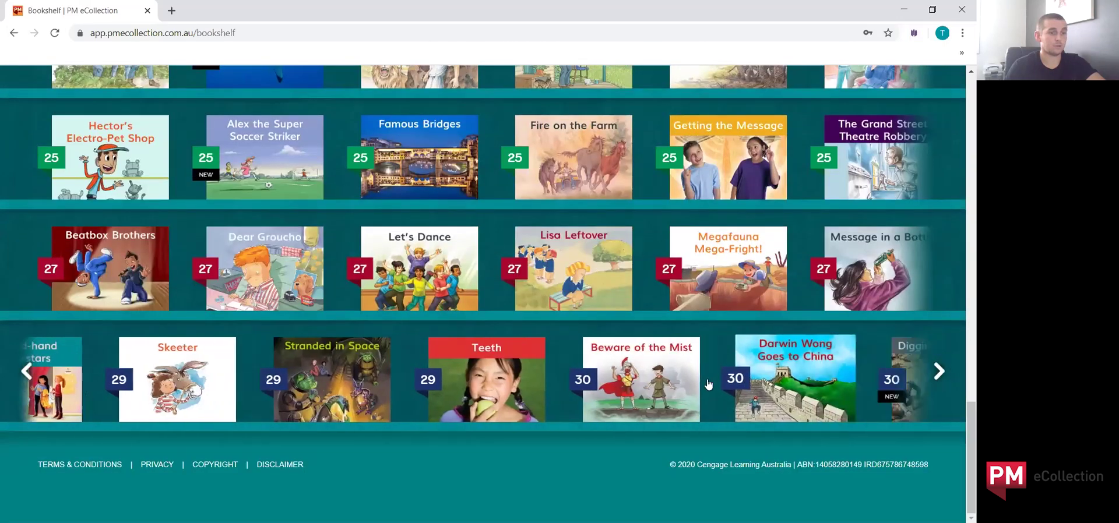
{"action": "left_click", "coordinate": [939, 381]}
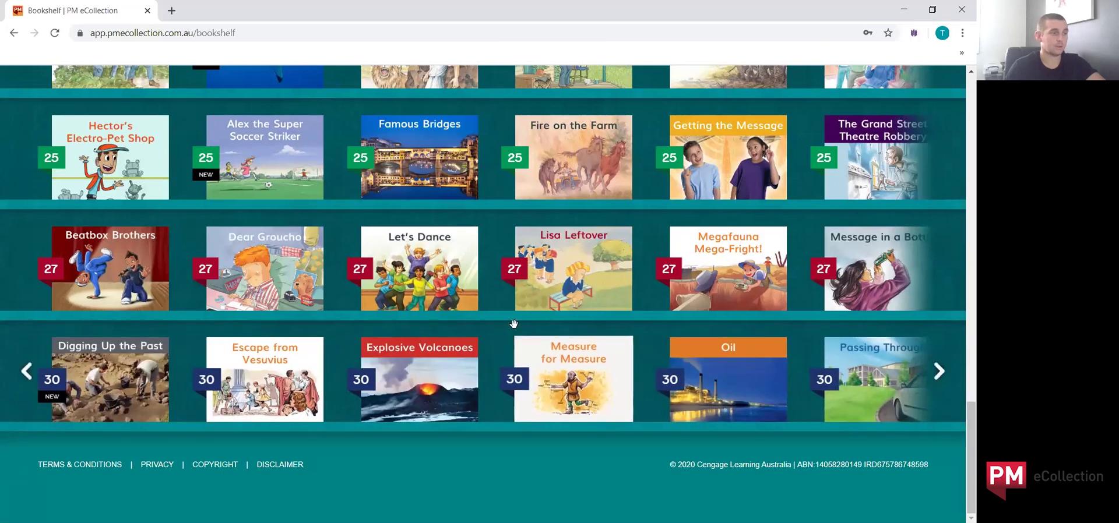
{"action": "scroll", "coordinate": [521, 338], "scroll_direction": "up", "scroll_amount": 1}
{"action": "scroll", "coordinate": [520, 338], "scroll_direction": "up", "scroll_amount": 5}
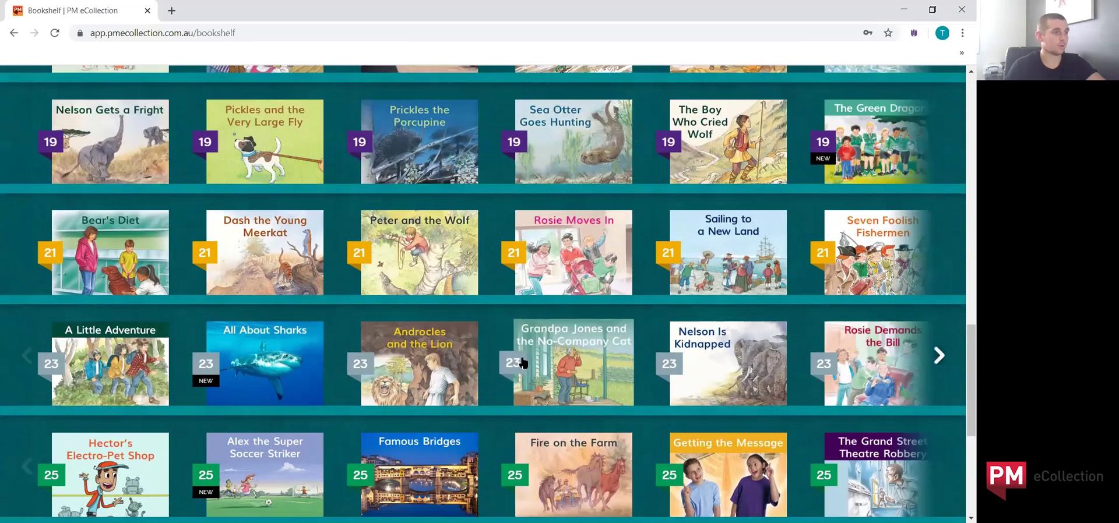
{"action": "scroll", "coordinate": [516, 364], "scroll_direction": "up", "scroll_amount": 7}
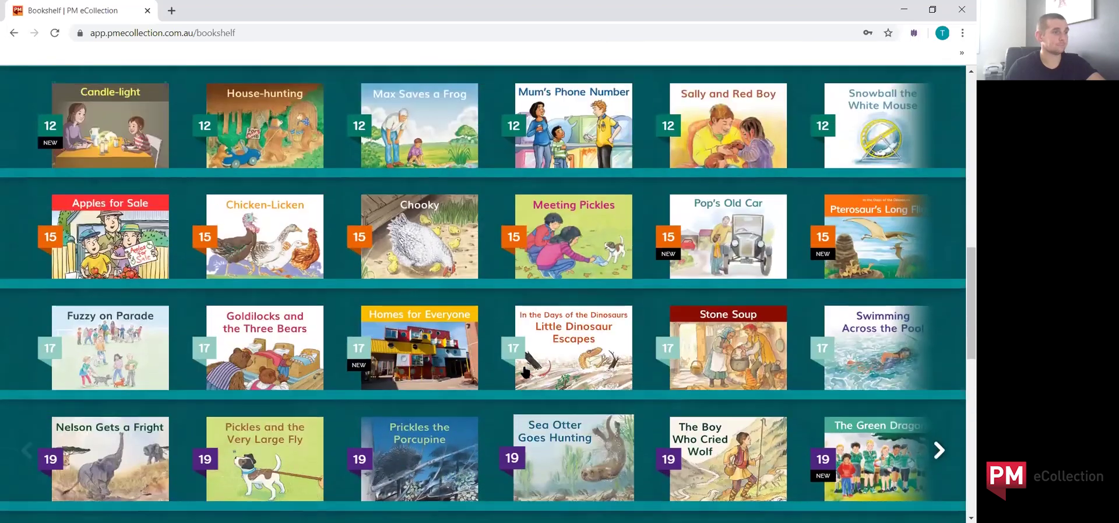
{"action": "scroll", "coordinate": [523, 366], "scroll_direction": "up", "scroll_amount": 6}
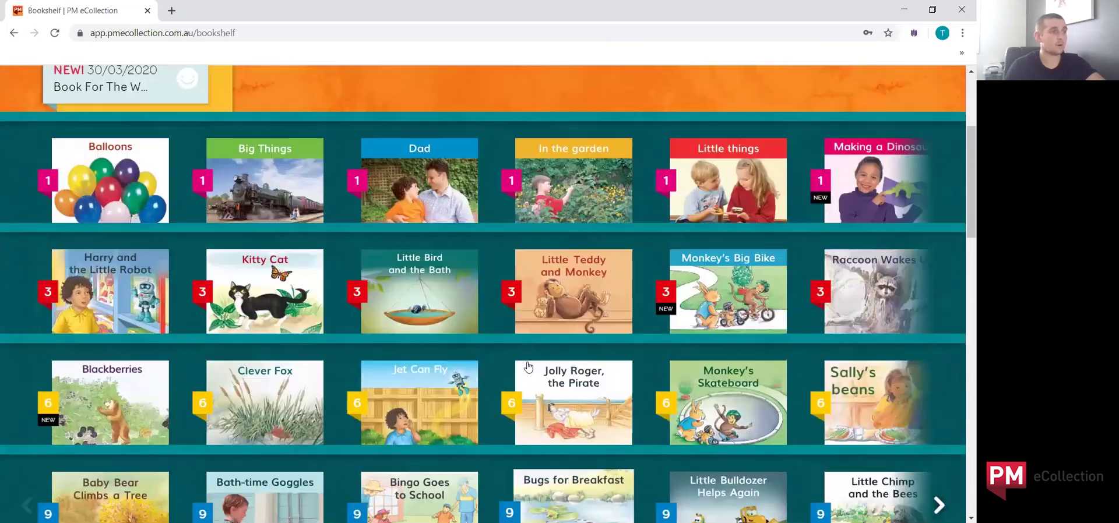
{"action": "scroll", "coordinate": [527, 367], "scroll_direction": "up", "scroll_amount": 1}
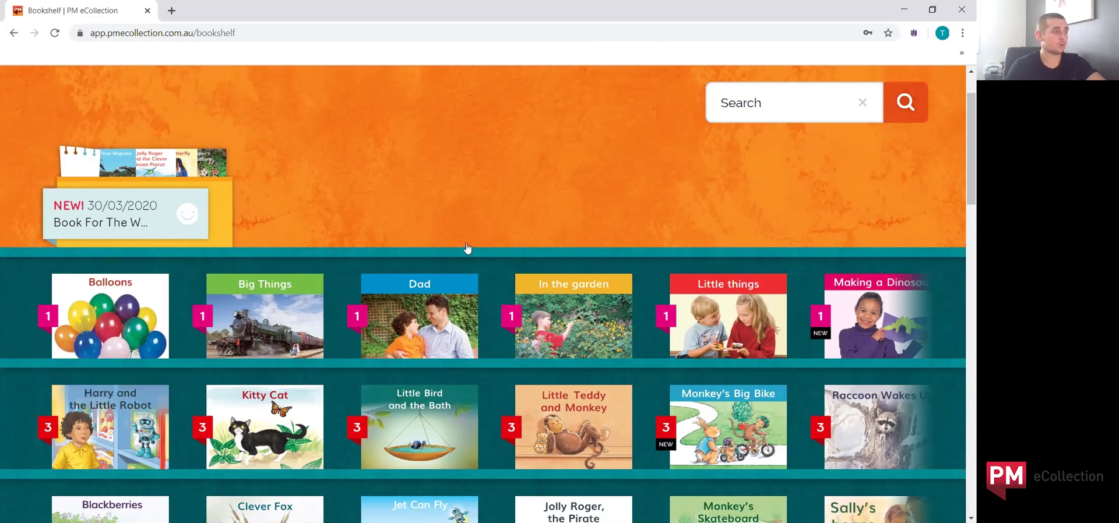
{"action": "scroll", "coordinate": [468, 250], "scroll_direction": "up", "scroll_amount": 1}
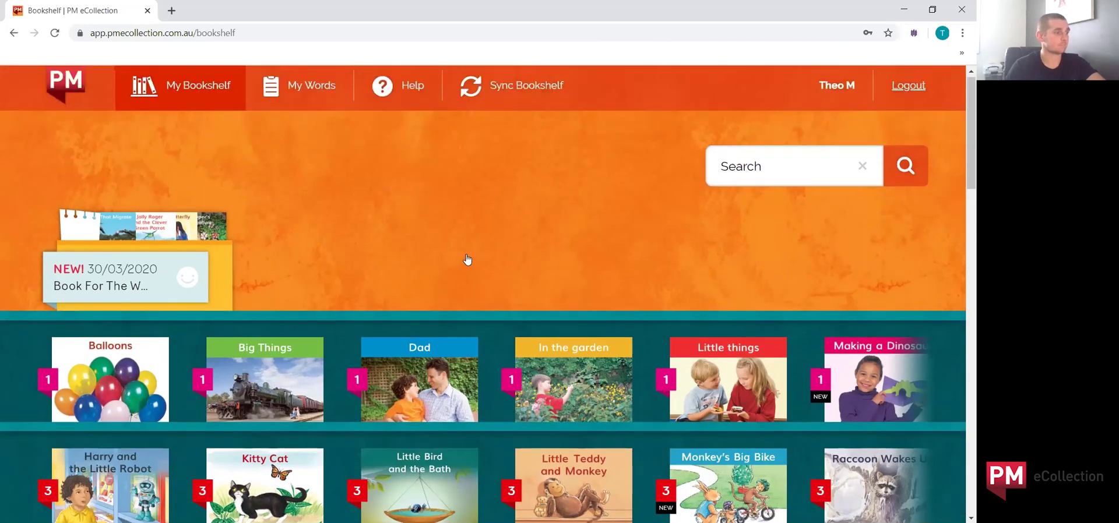
{"action": "scroll", "coordinate": [466, 259], "scroll_direction": "down", "scroll_amount": 2}
{"action": "scroll", "coordinate": [465, 271], "scroll_direction": "down", "scroll_amount": 1}
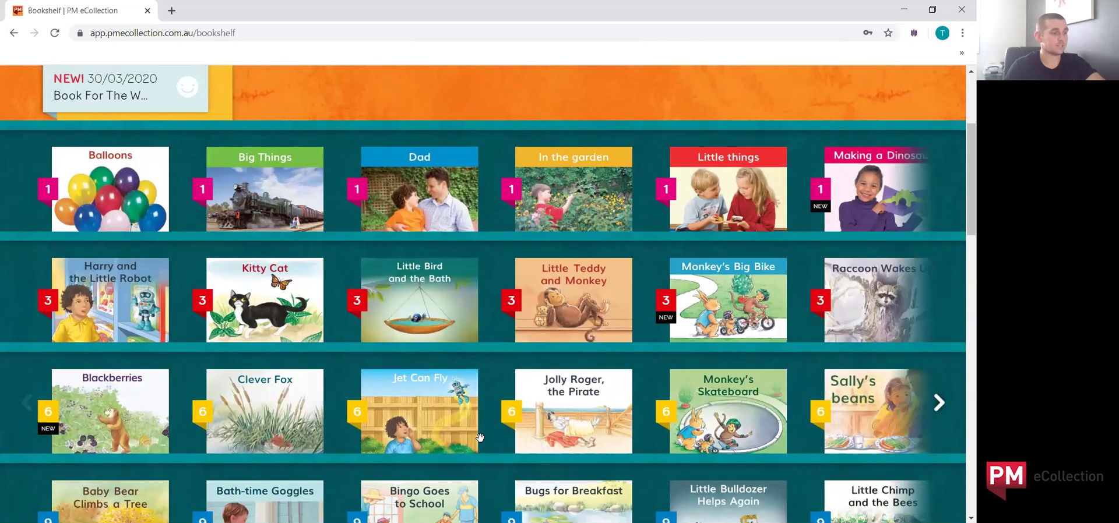
{"action": "left_click", "coordinate": [569, 424]}
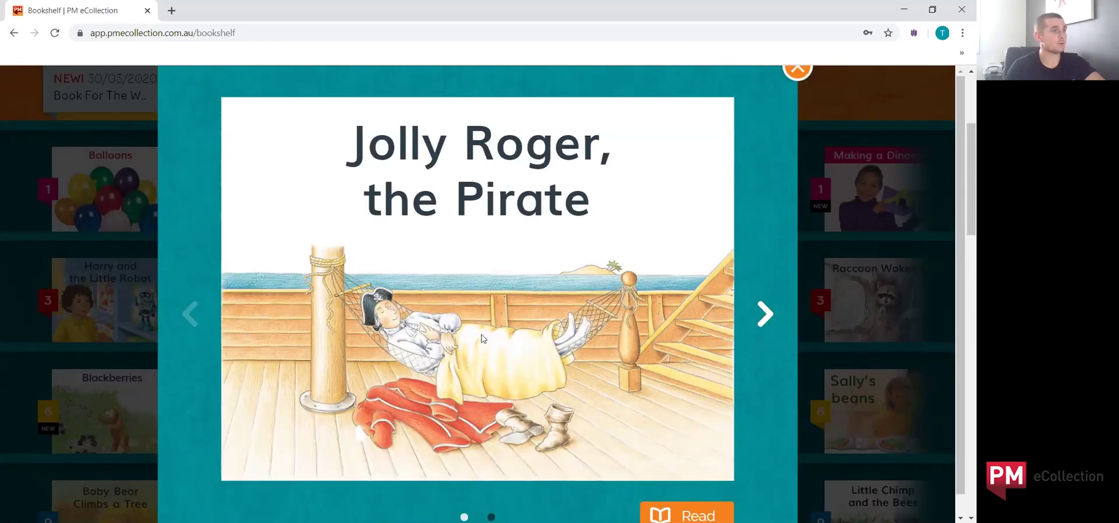
Step: Preview the next slide of Jolly Roger, the Pirate and open it for reading
{"action": "left_click", "coordinate": [765, 317]}
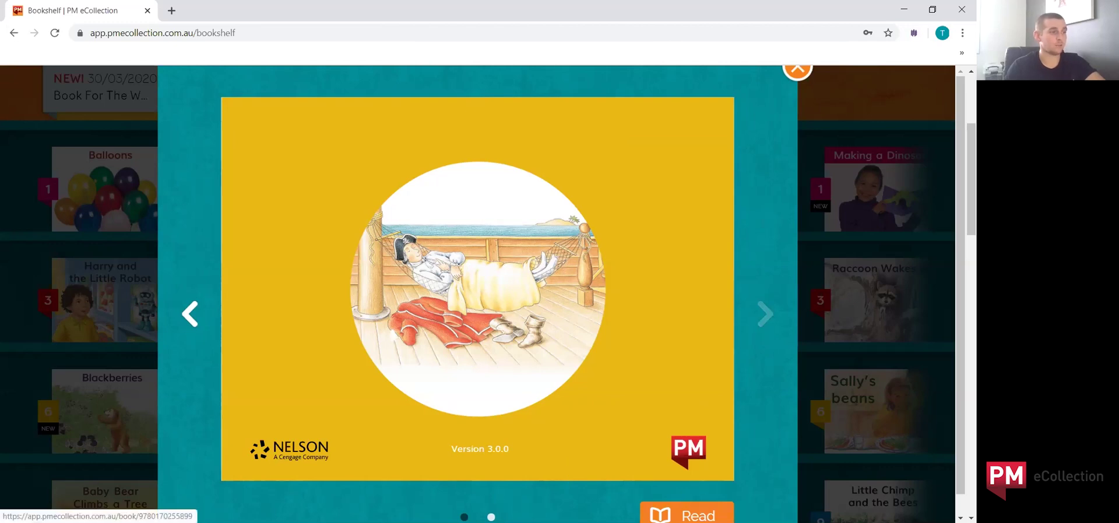
{"action": "left_click", "coordinate": [686, 515]}
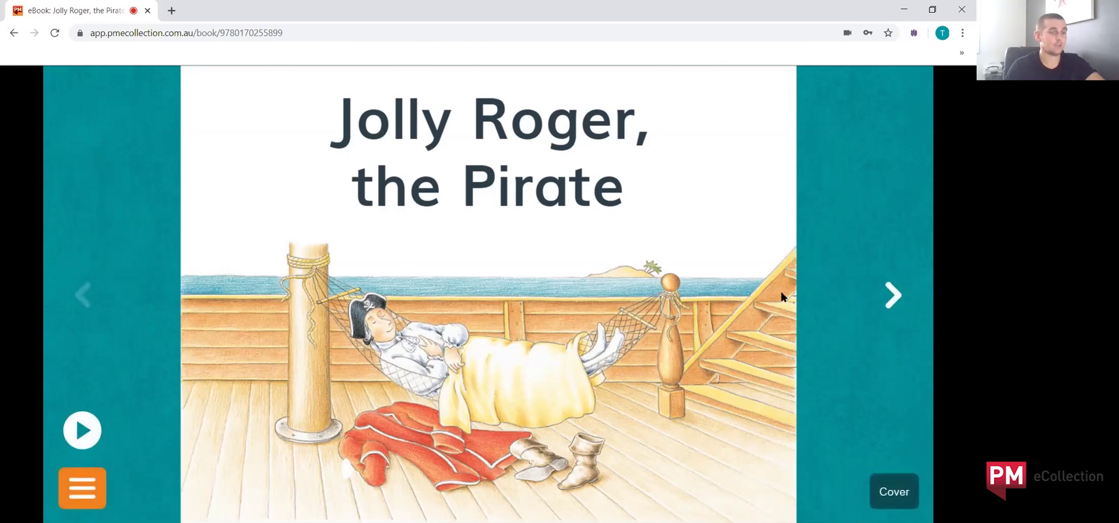
Step: Turn from the cover through the title page and page 2 to page 3
{"action": "left_click", "coordinate": [898, 300]}
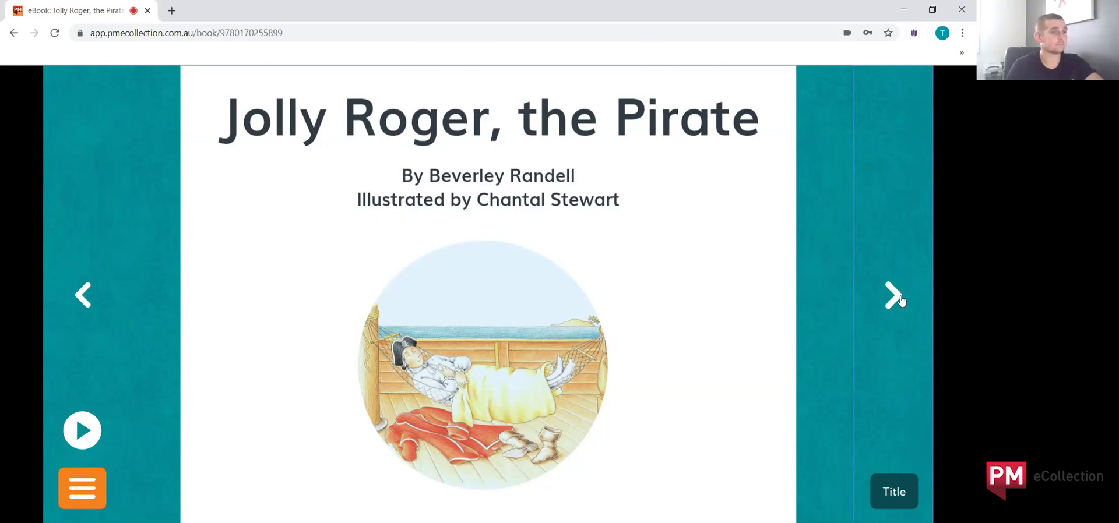
{"action": "left_click", "coordinate": [900, 299]}
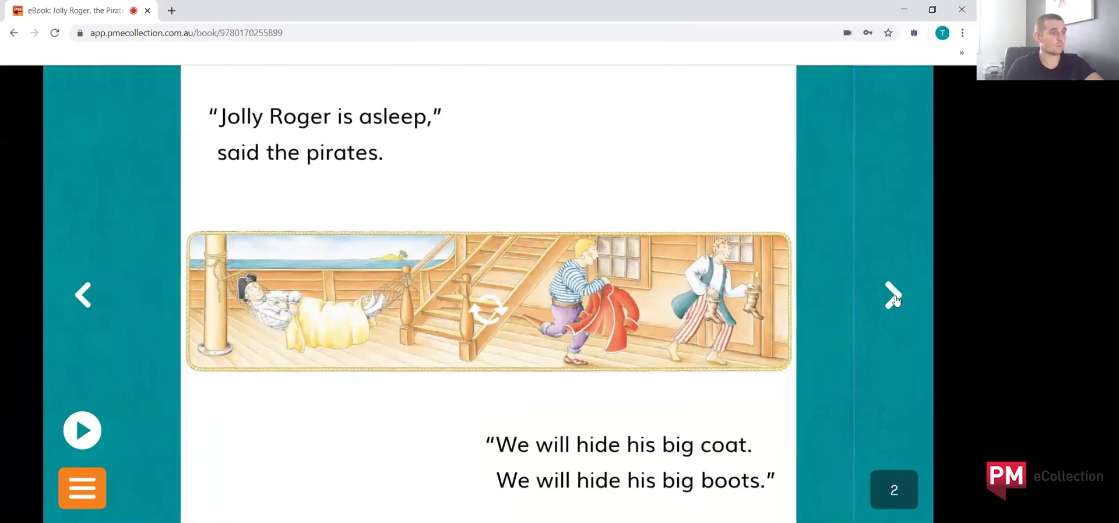
{"action": "left_click", "coordinate": [894, 299]}
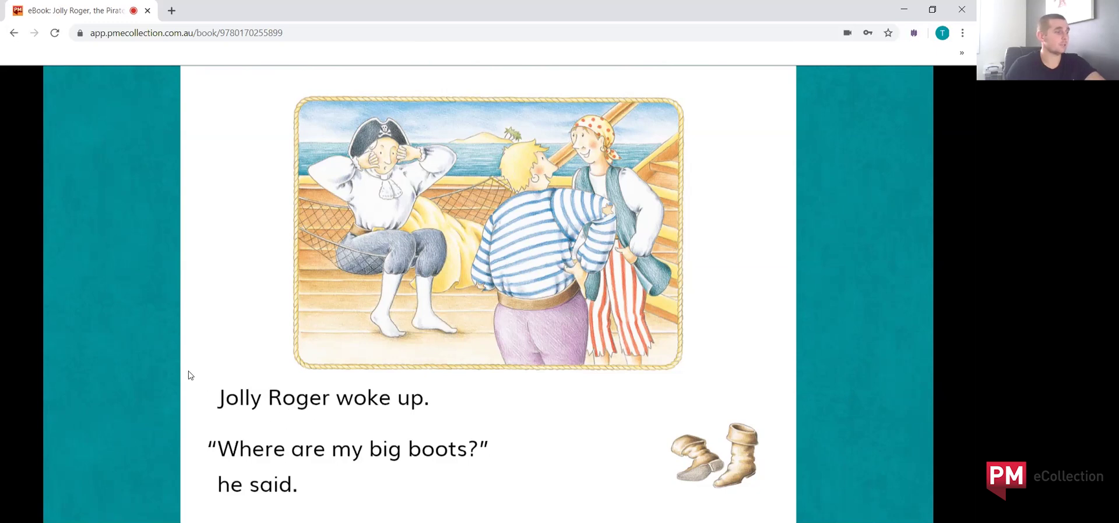
Step: Play page 3 aloud with word highlighting and add 'boots' to My Words
{"action": "mouse_move", "coordinate": [129, 385]}
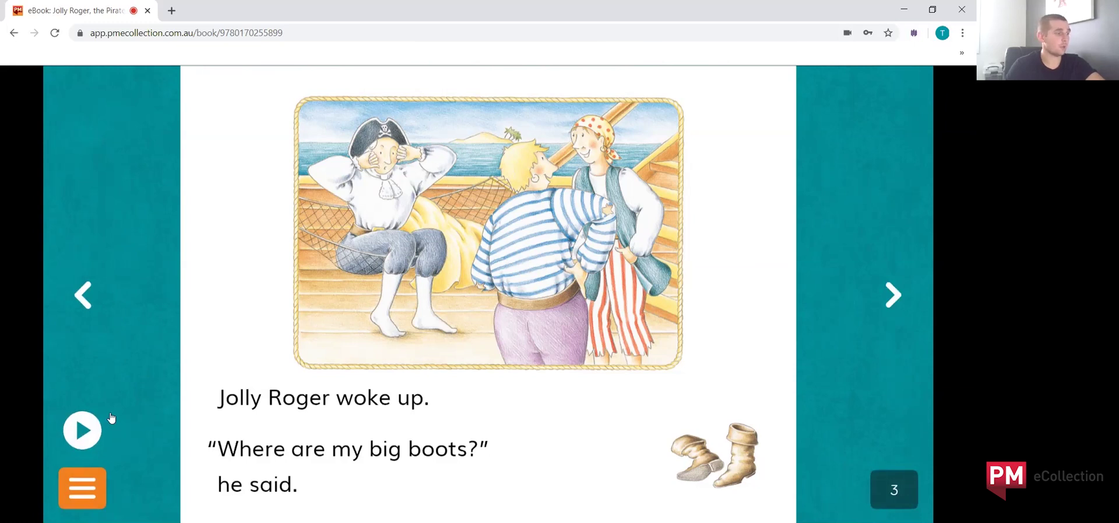
{"action": "left_click", "coordinate": [82, 431]}
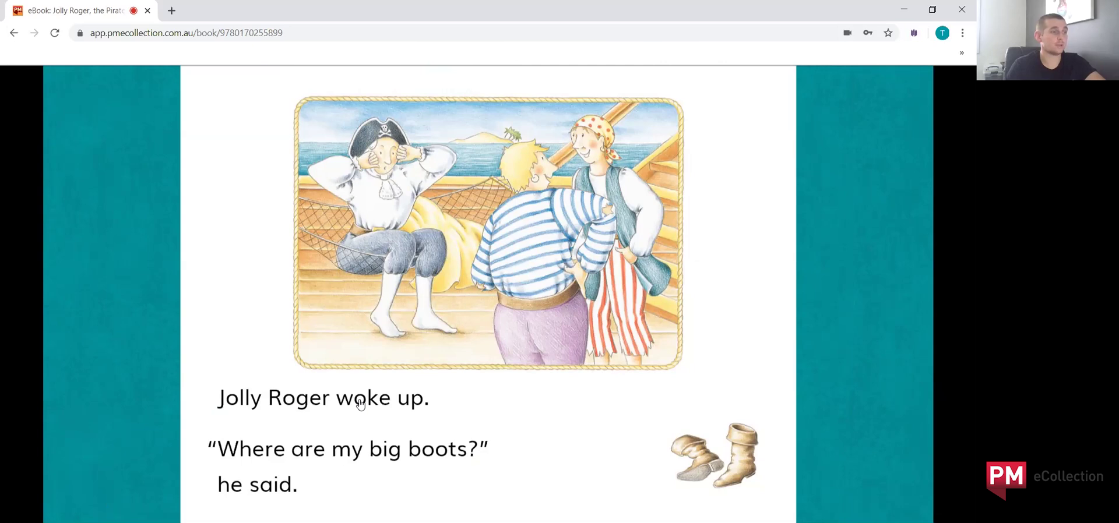
{"action": "left_click", "coordinate": [440, 455]}
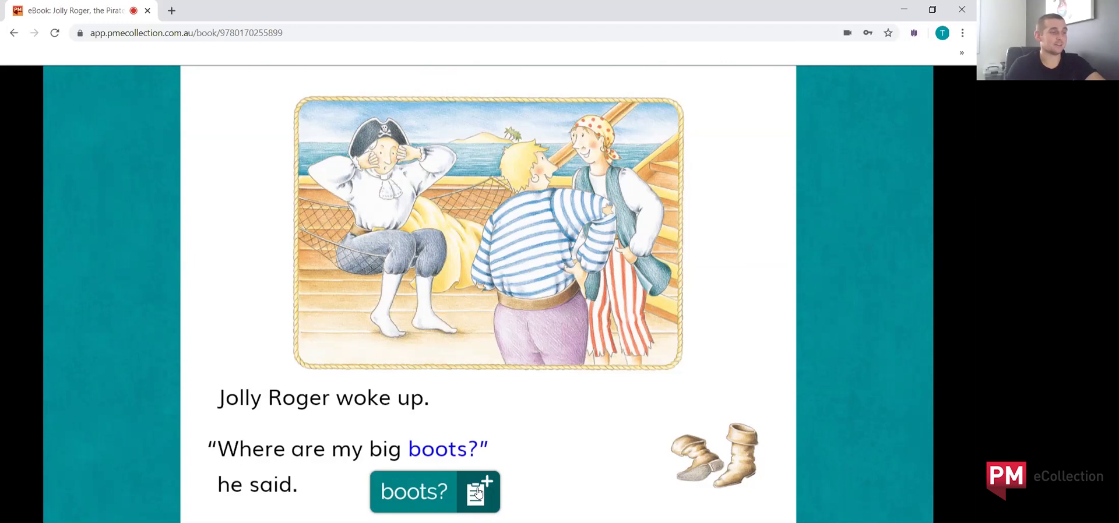
{"action": "left_click", "coordinate": [477, 493]}
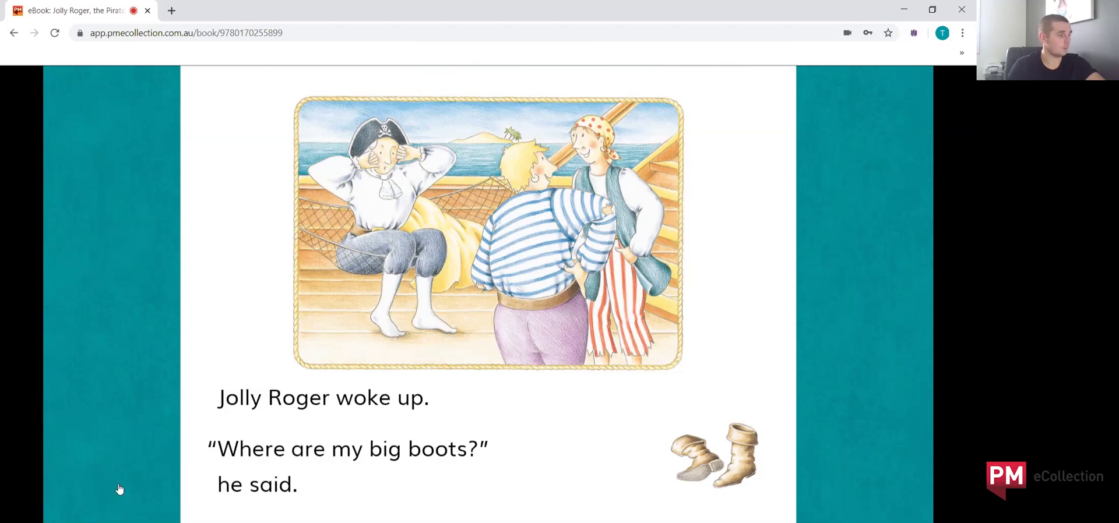
{"action": "mouse_move", "coordinate": [111, 490]}
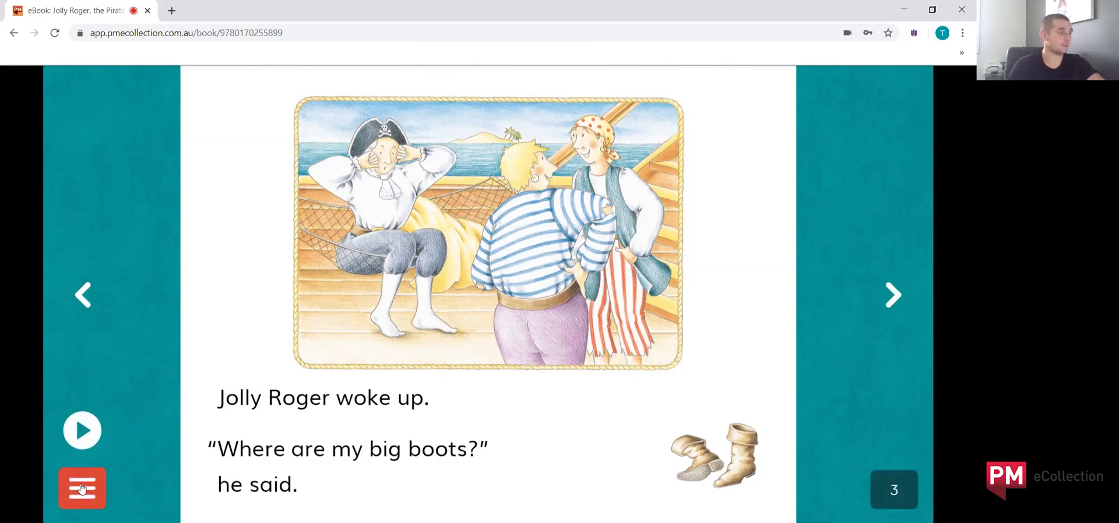
Step: Switch page 3 to the Page Gallery view
{"action": "left_click", "coordinate": [82, 488]}
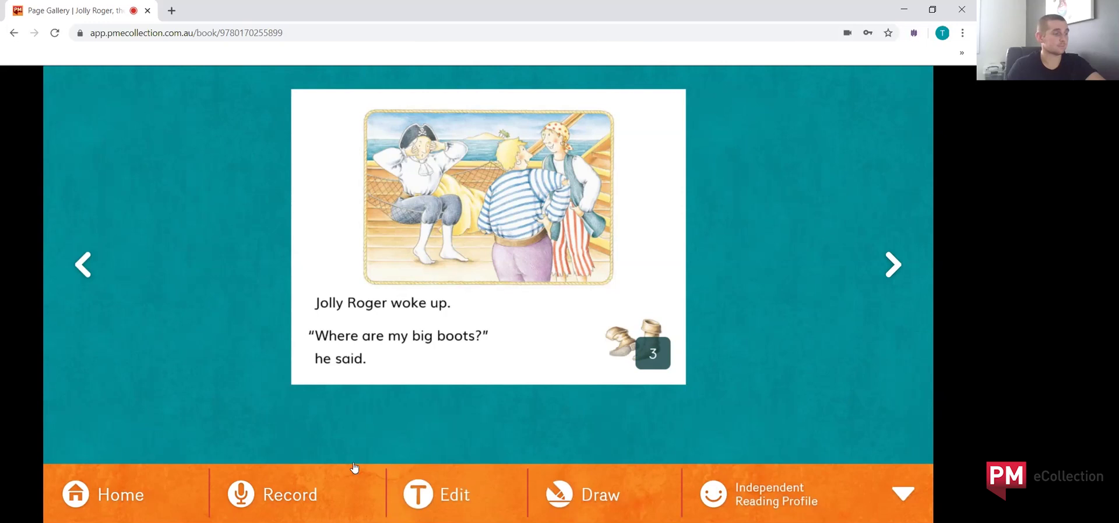
Step: Record a voice reading of page 4, then return to the page gallery
{"action": "left_click", "coordinate": [286, 496]}
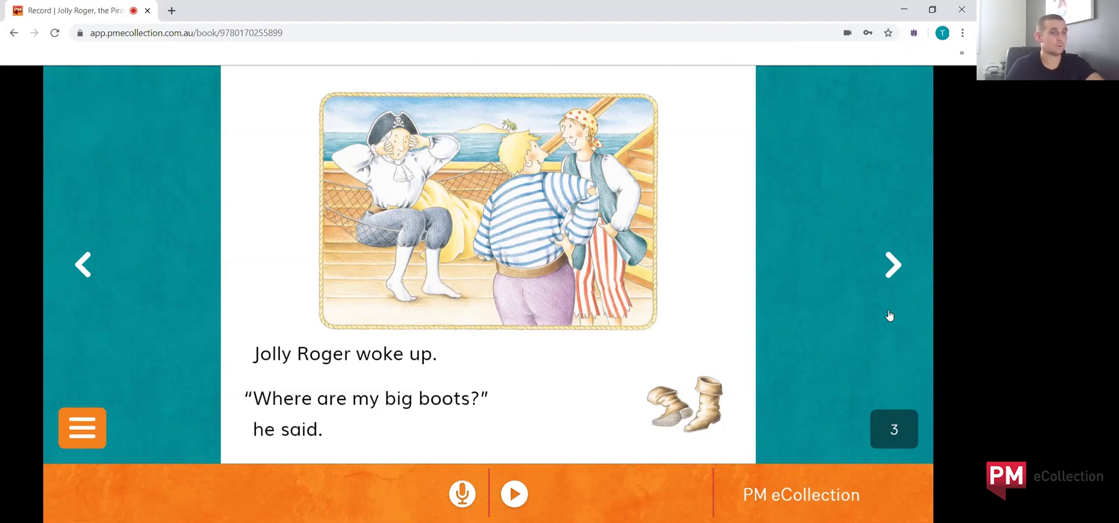
{"action": "left_click", "coordinate": [893, 266]}
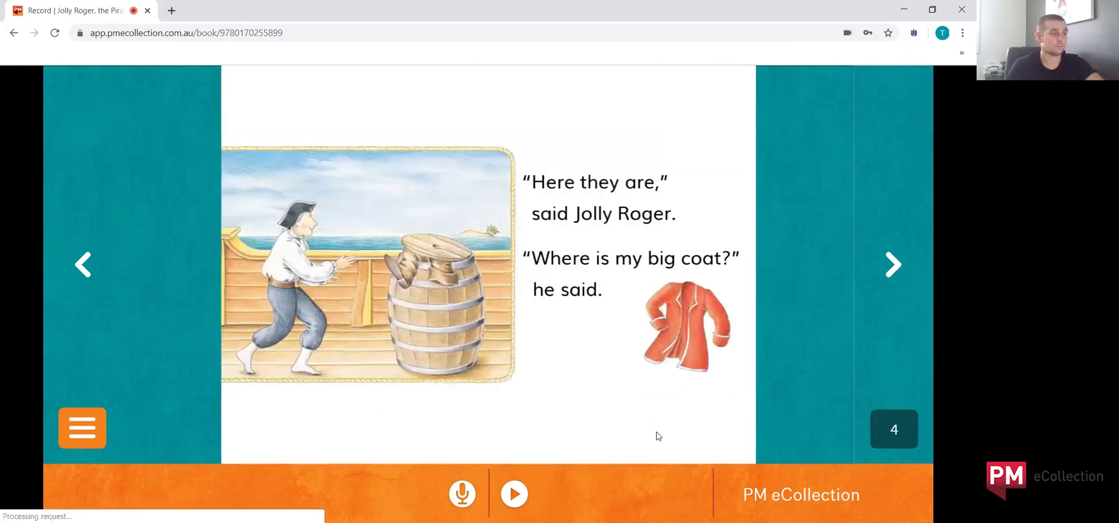
{"action": "left_click", "coordinate": [483, 506]}
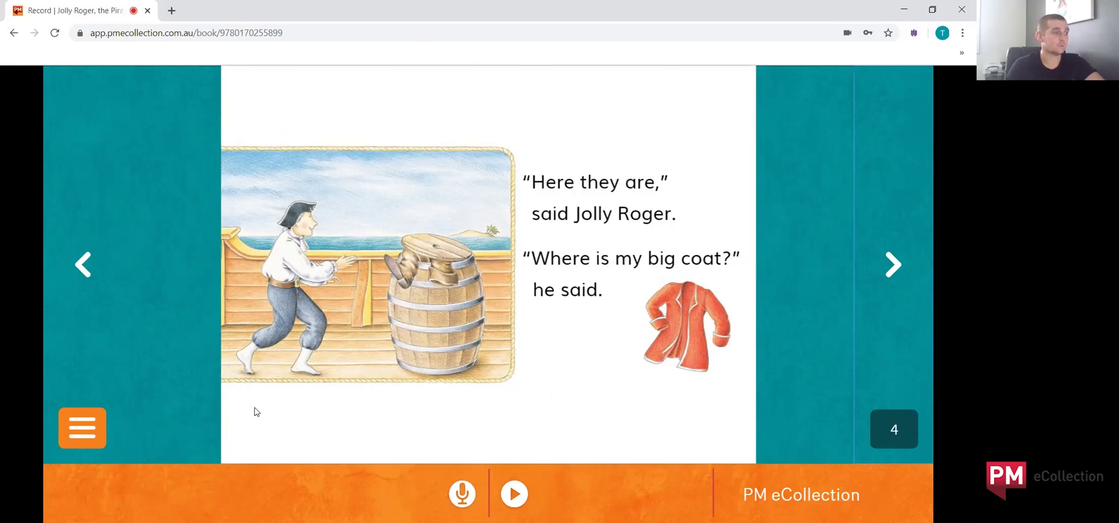
{"action": "left_click", "coordinate": [78, 426]}
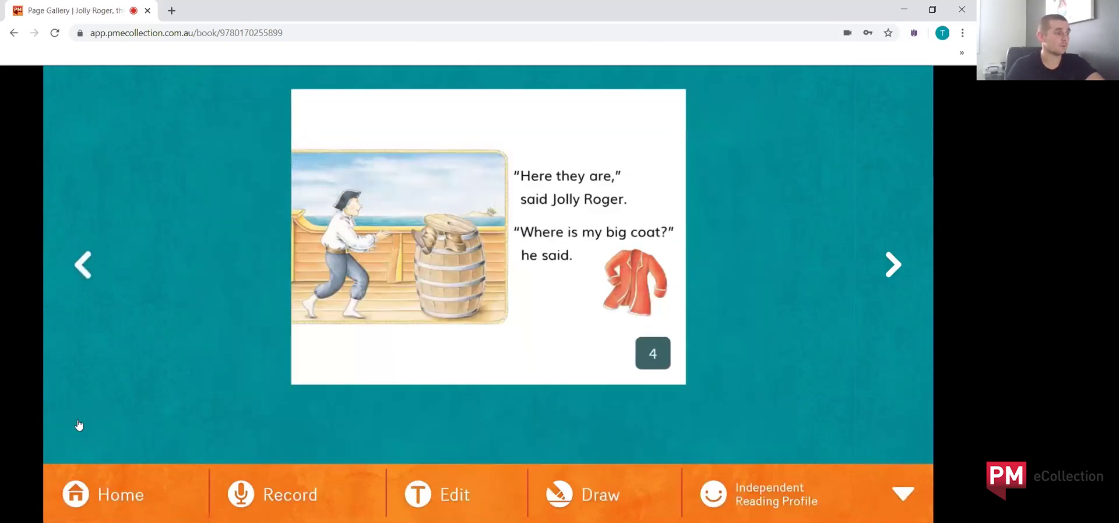
Step: Write 'Run away' after page 4's text and return to the gallery
{"action": "left_click", "coordinate": [445, 502]}
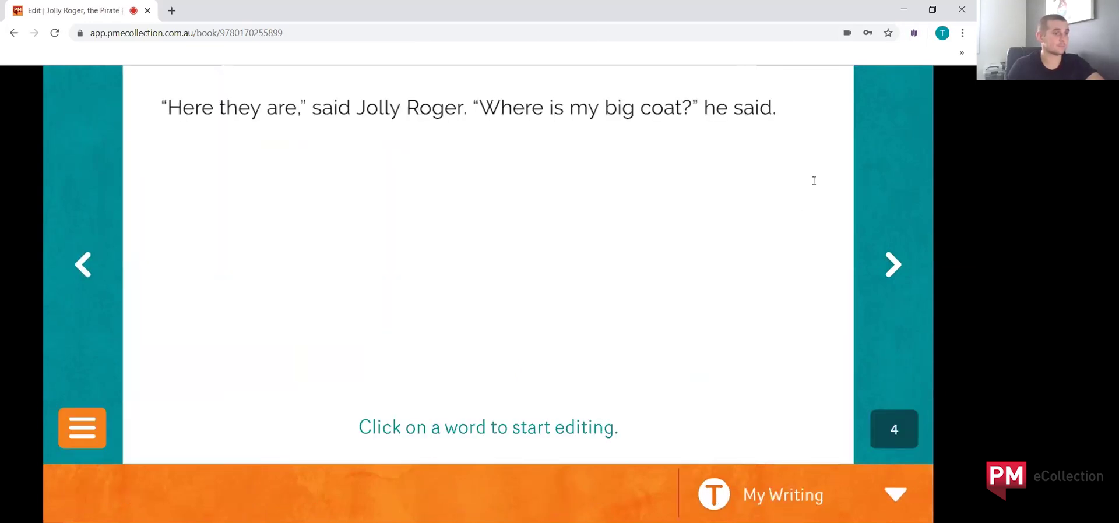
{"action": "type", "text": "Run"}
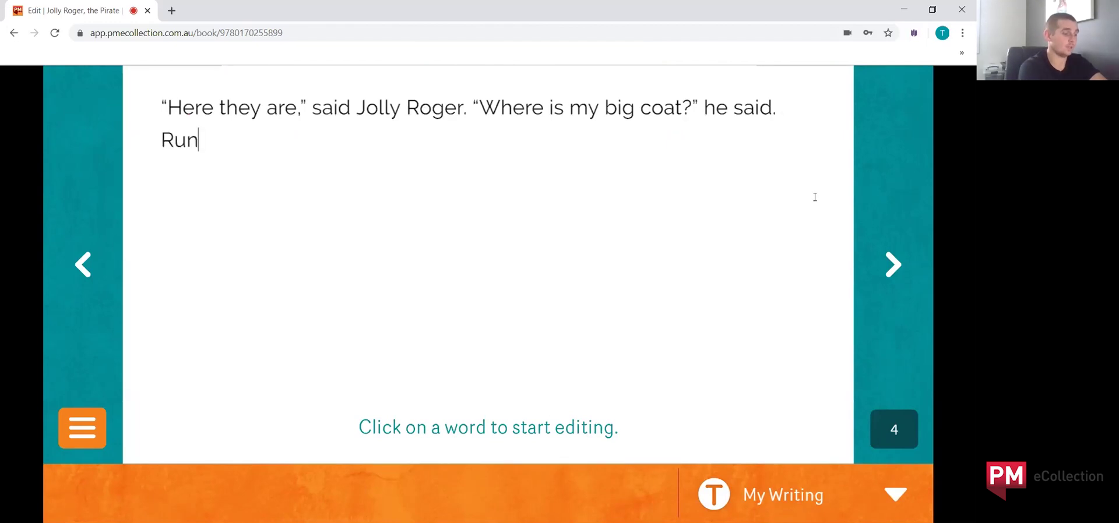
{"action": "type", "text": " away"}
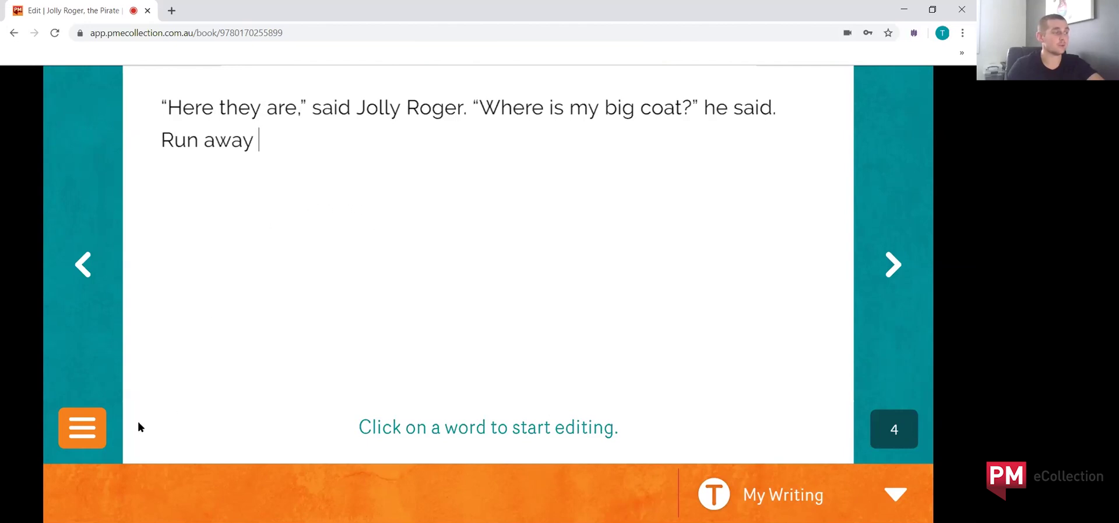
{"action": "left_click", "coordinate": [92, 443]}
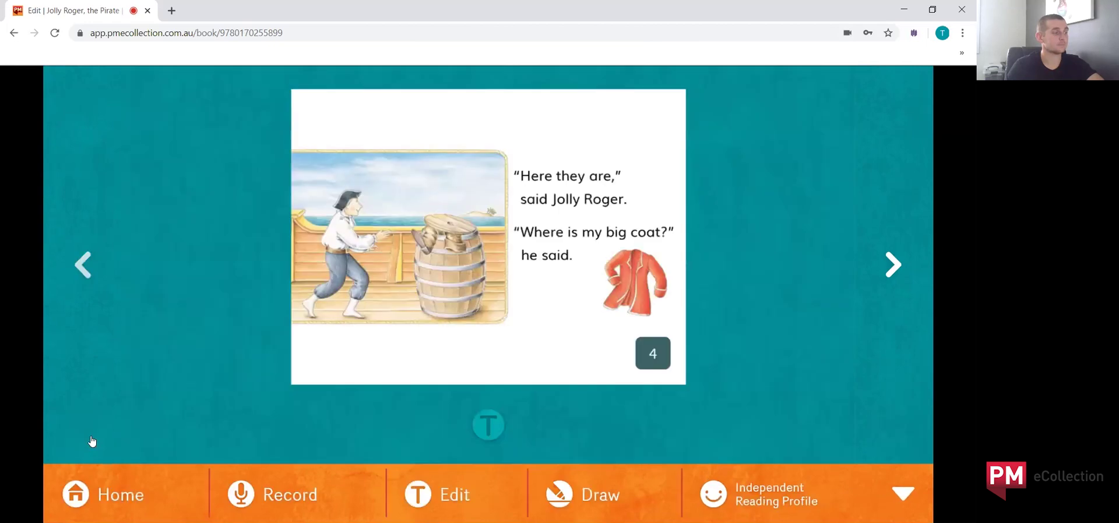
Step: Draw blue circles around the coat and barrel, highlight 'coat?', and sketch a sun
{"action": "left_click", "coordinate": [585, 494]}
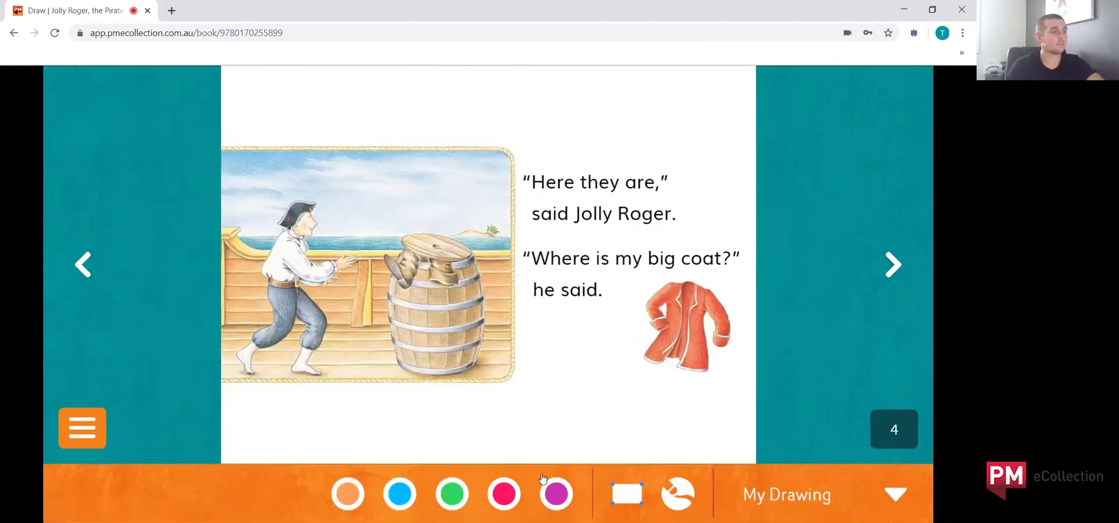
{"action": "left_click", "coordinate": [402, 494]}
{"action": "mouse_move", "coordinate": [640, 400]}
{"action": "left_mouse_down"}
{"action": "mouse_move", "coordinate": [751, 374]}
{"action": "mouse_move", "coordinate": [682, 263]}
{"action": "mouse_move", "coordinate": [631, 357]}
{"action": "mouse_move", "coordinate": [666, 383]}
{"action": "left_mouse_up"}
{"action": "left_click", "coordinate": [687, 379]}
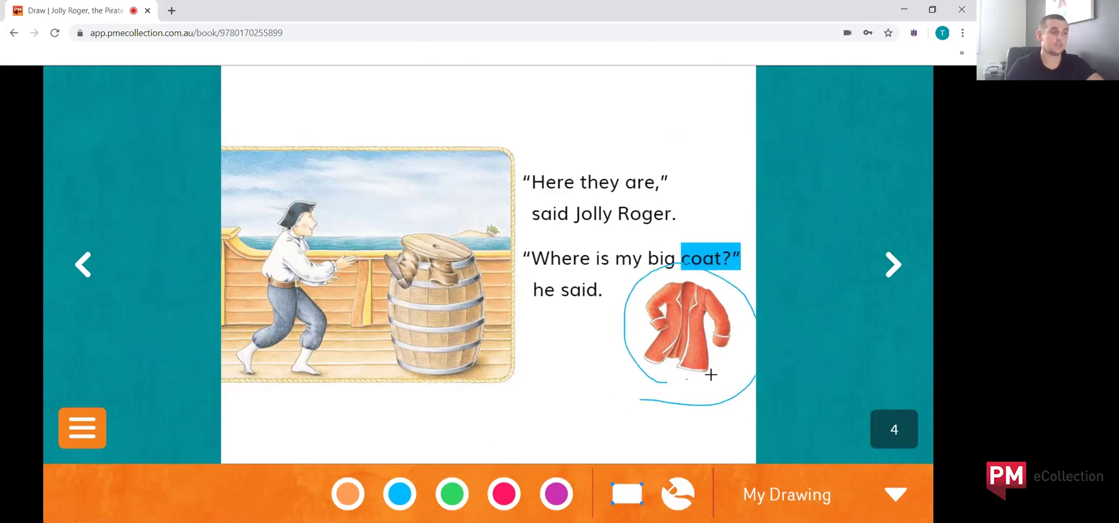
{"action": "mouse_move", "coordinate": [509, 335]}
{"action": "left_mouse_down"}
{"action": "mouse_move", "coordinate": [454, 228]}
{"action": "mouse_move", "coordinate": [497, 373]}
{"action": "left_mouse_up"}
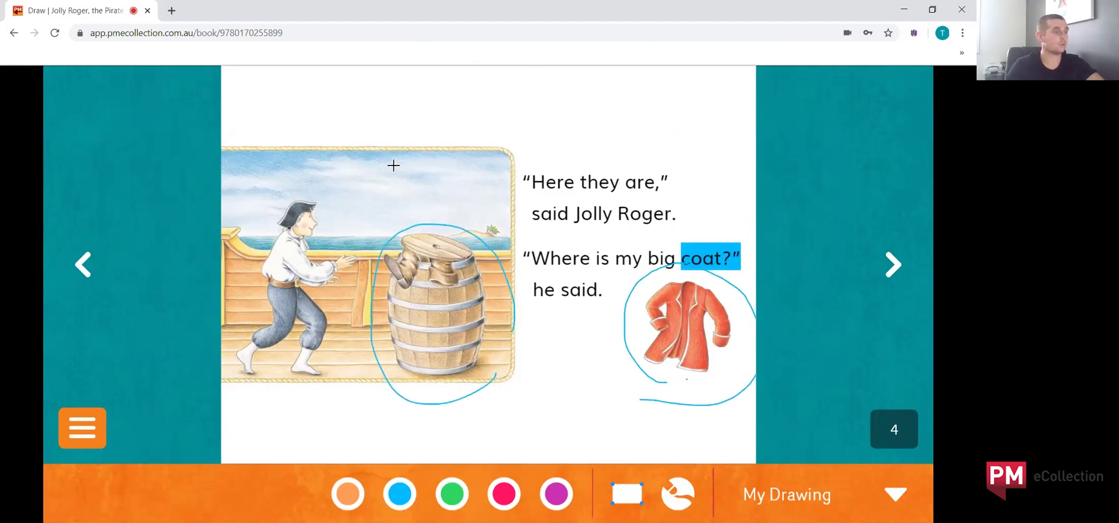
{"action": "mouse_move", "coordinate": [399, 161]}
{"action": "left_mouse_down"}
{"action": "mouse_move", "coordinate": [438, 155]}
{"action": "mouse_move", "coordinate": [404, 191]}
{"action": "mouse_move", "coordinate": [392, 182]}
{"action": "left_mouse_up"}
{"action": "mouse_move", "coordinate": [369, 154]}
{"action": "left_mouse_down"}
{"action": "mouse_move", "coordinate": [379, 166]}
{"action": "mouse_move", "coordinate": [411, 149]}
{"action": "left_mouse_up"}
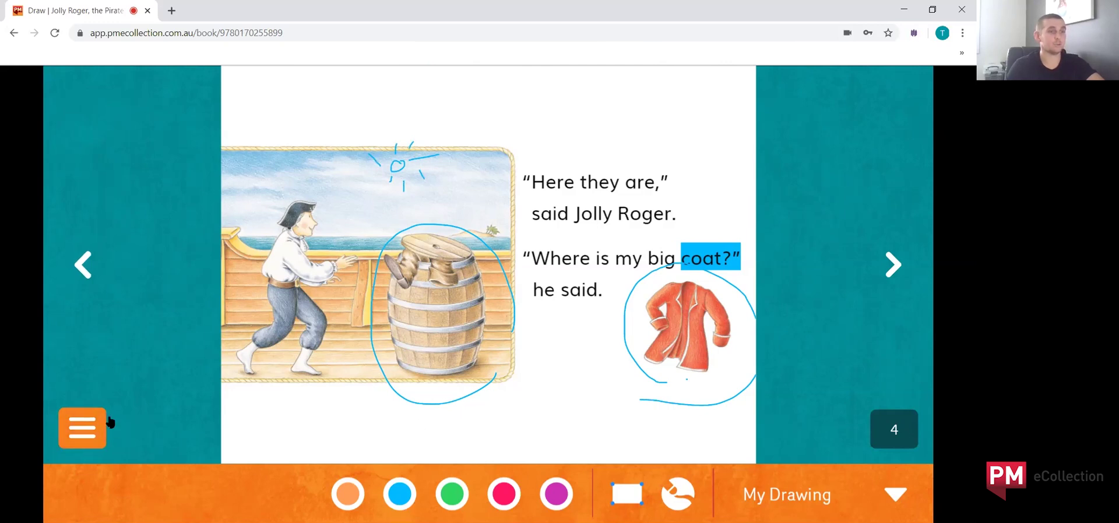
Step: Leave drawing mode and list the Independent, Guided and Custom reading profiles
{"action": "left_click", "coordinate": [90, 434]}
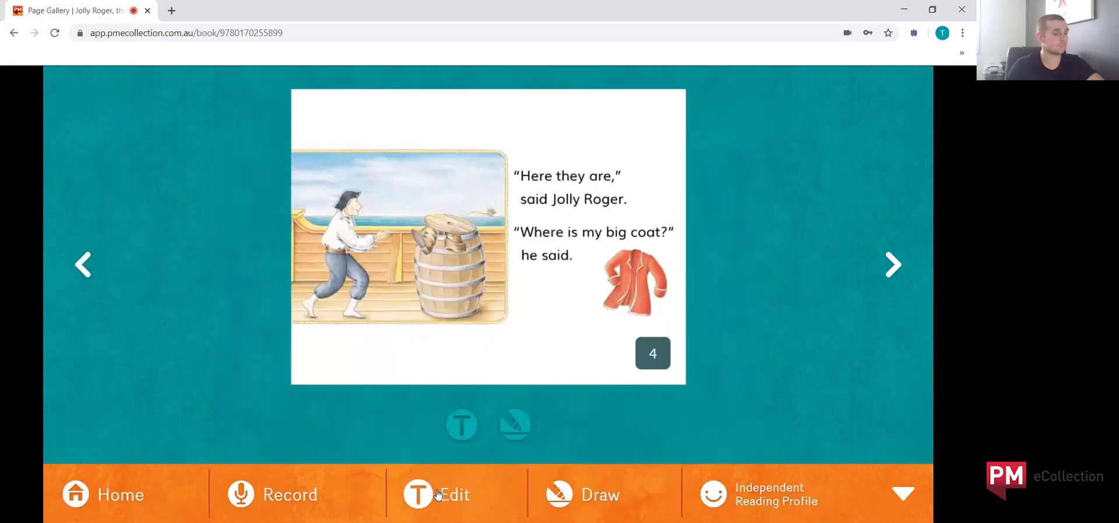
{"action": "left_click", "coordinate": [764, 496]}
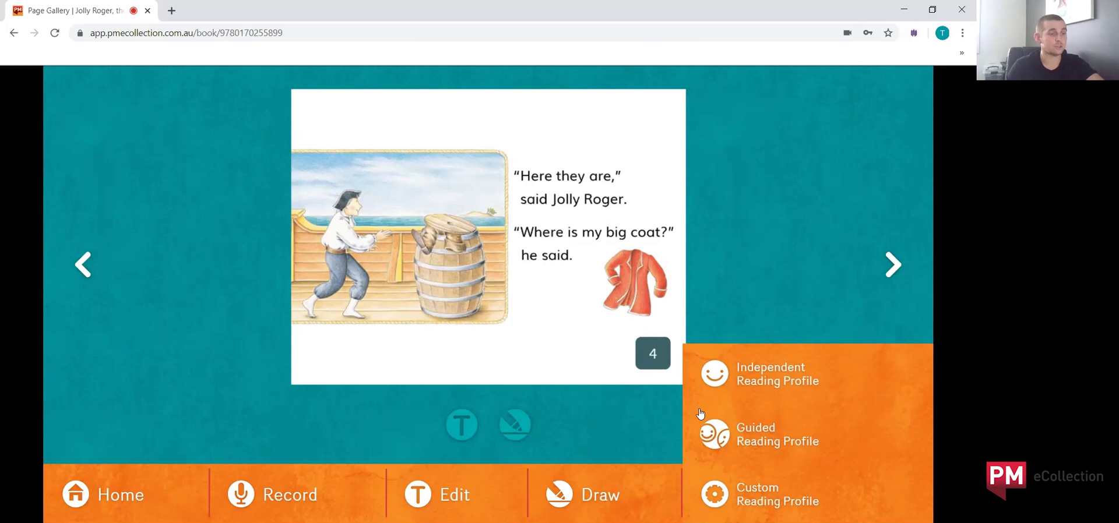
Step: Try the Guided reading profile, then open the Custom reading profile settings
{"action": "left_click", "coordinate": [714, 434]}
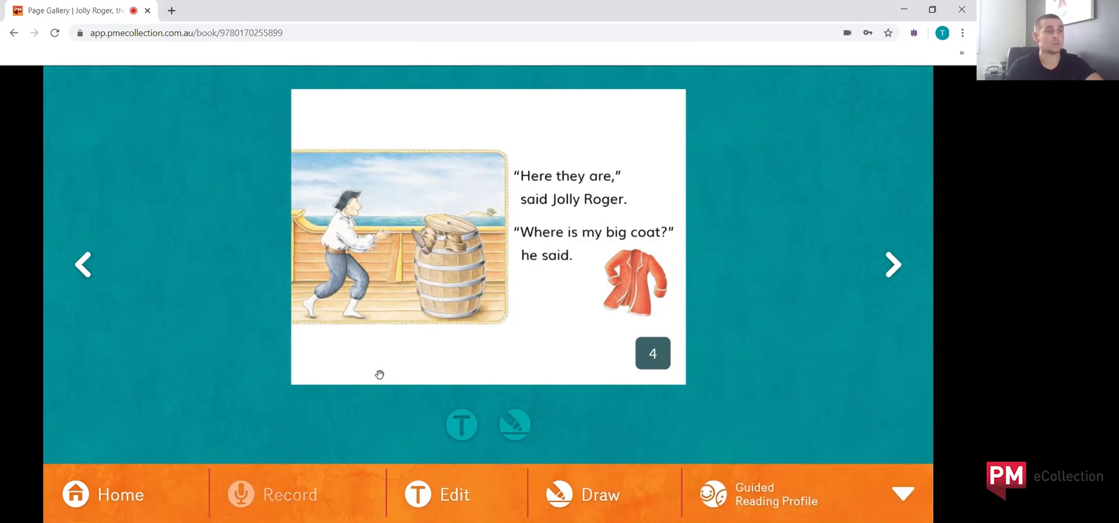
{"action": "left_click", "coordinate": [779, 500]}
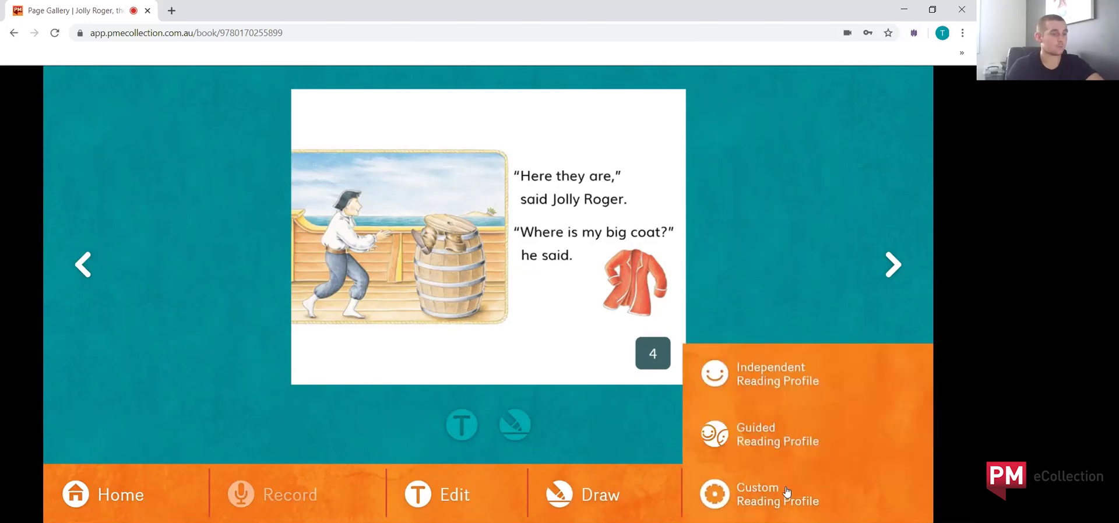
{"action": "left_click", "coordinate": [756, 500]}
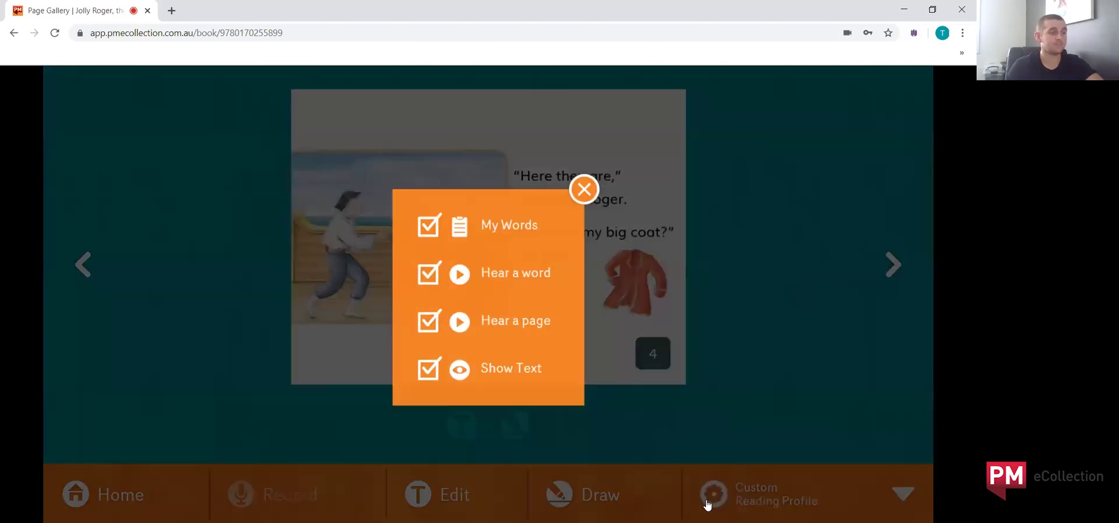
Step: Untick My Words, Hear a page and Show Text, then re-tick all four options and close
{"action": "left_click", "coordinate": [430, 224]}
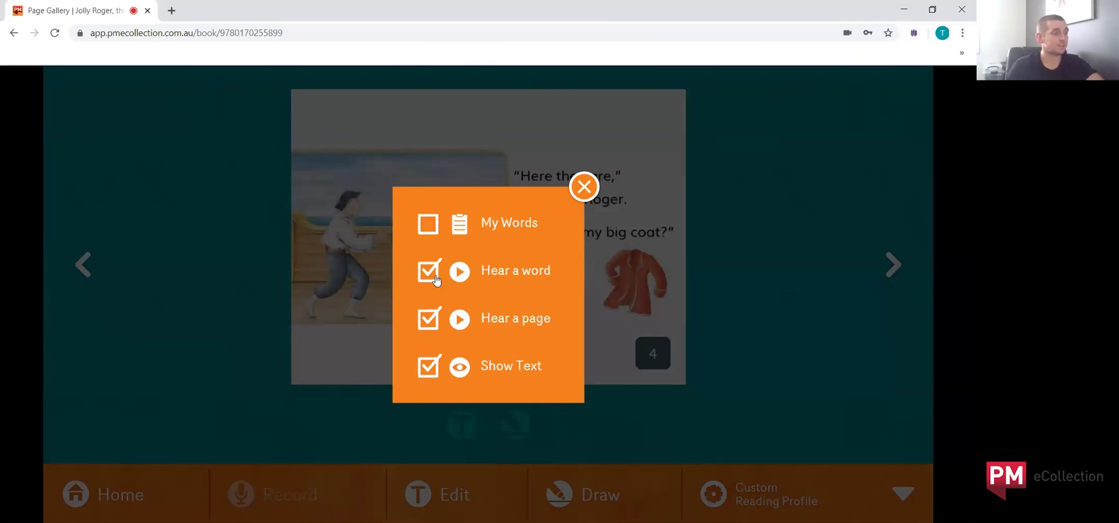
{"action": "left_click", "coordinate": [430, 322]}
{"action": "left_click", "coordinate": [429, 367]}
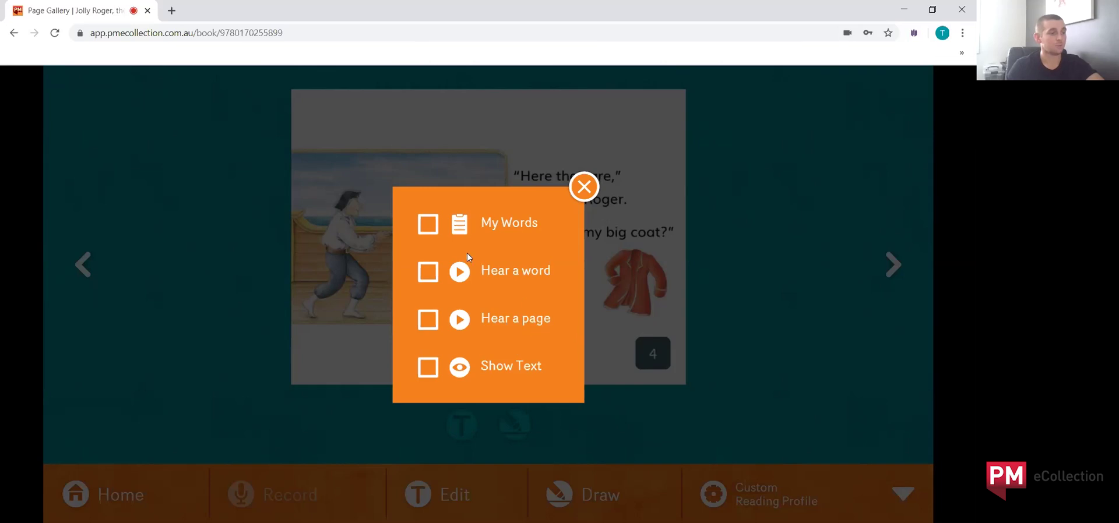
{"action": "left_click", "coordinate": [432, 233]}
{"action": "left_click", "coordinate": [431, 325]}
{"action": "left_click", "coordinate": [434, 368]}
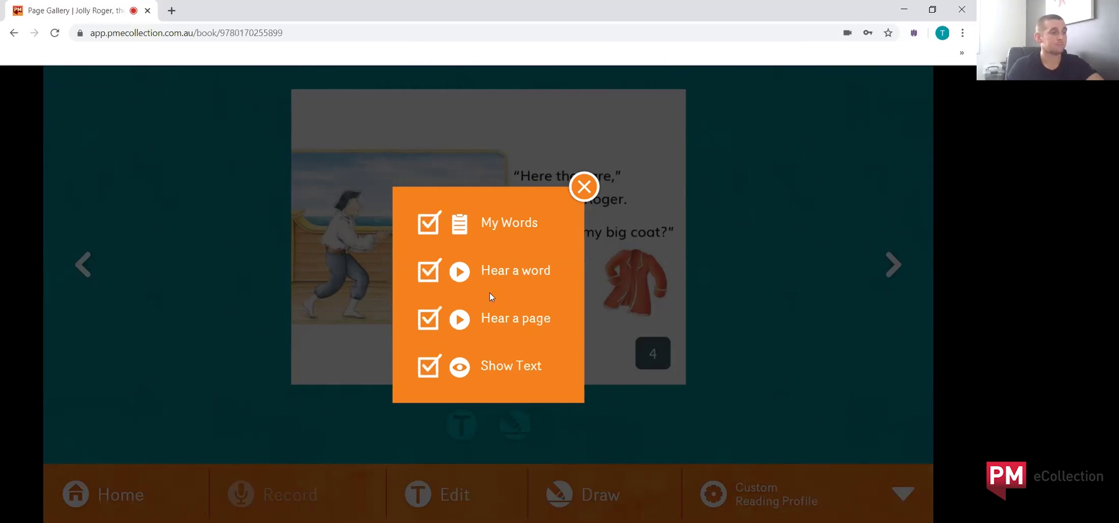
{"action": "left_click", "coordinate": [584, 187]}
{"action": "left_click", "coordinate": [772, 478]}
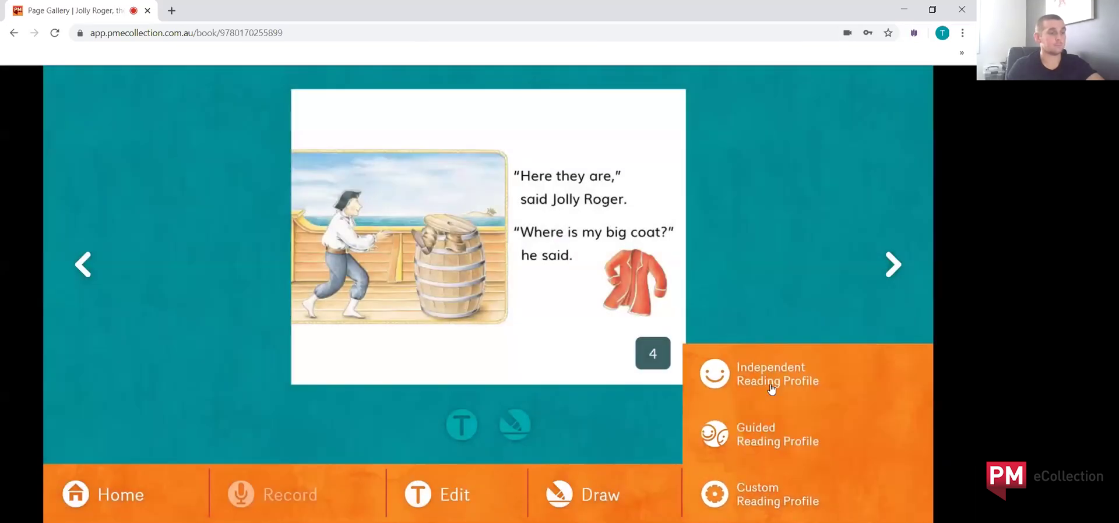
Step: Switch to the Independent reading profile and go back to the bookshelf
{"action": "left_click", "coordinate": [764, 381]}
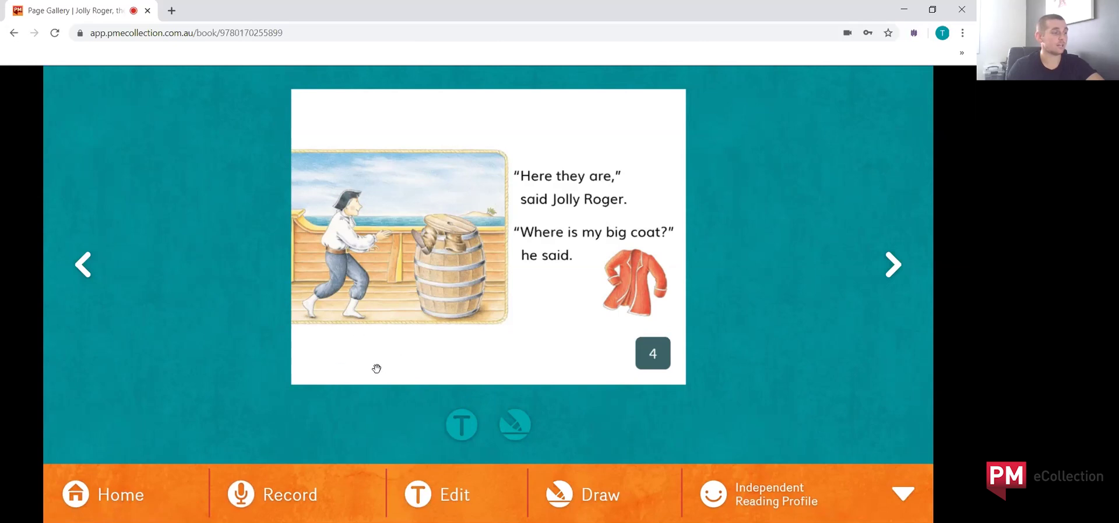
{"action": "left_click", "coordinate": [114, 496]}
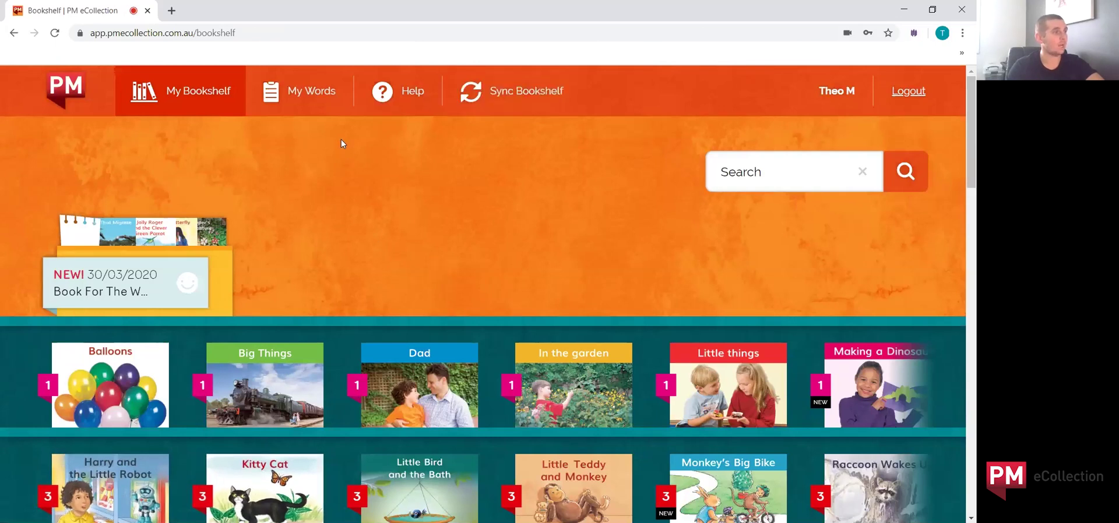
Step: Find Kitty in the My Words list, hear its example sentence, and return to the bookshelf
{"action": "left_click", "coordinate": [305, 92]}
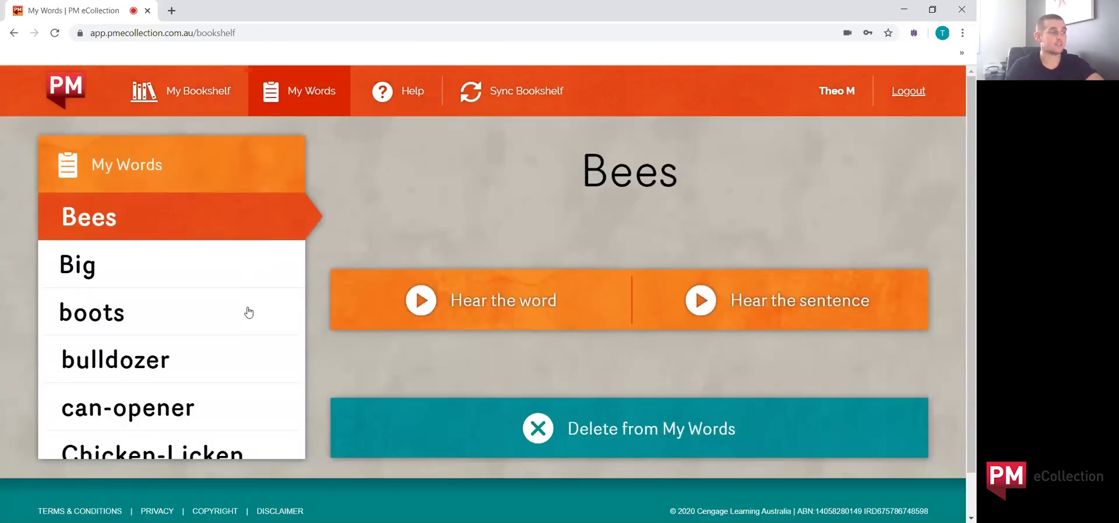
{"action": "scroll", "coordinate": [207, 363], "scroll_direction": "down", "scroll_amount": 2}
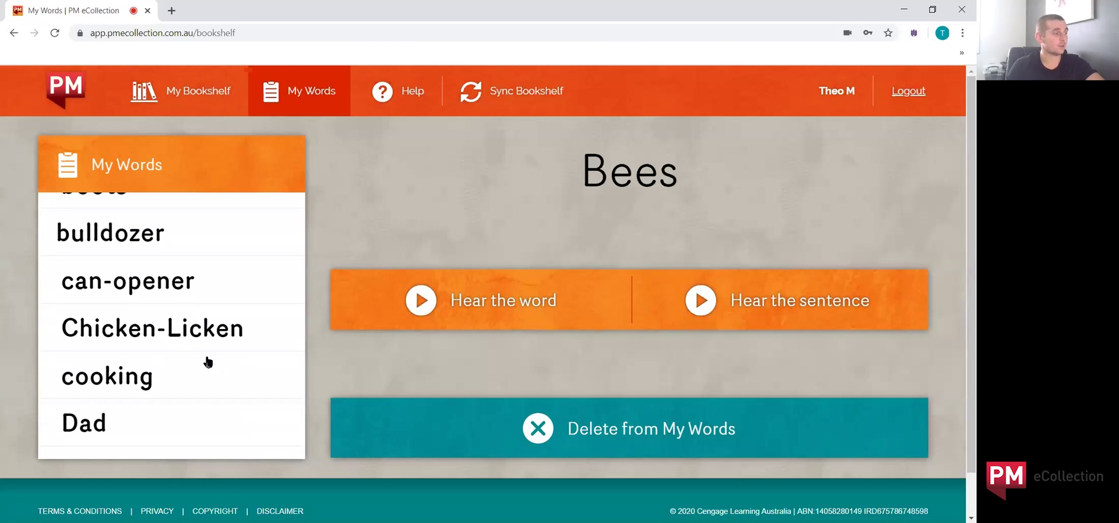
{"action": "scroll", "coordinate": [186, 339], "scroll_direction": "down", "scroll_amount": 2}
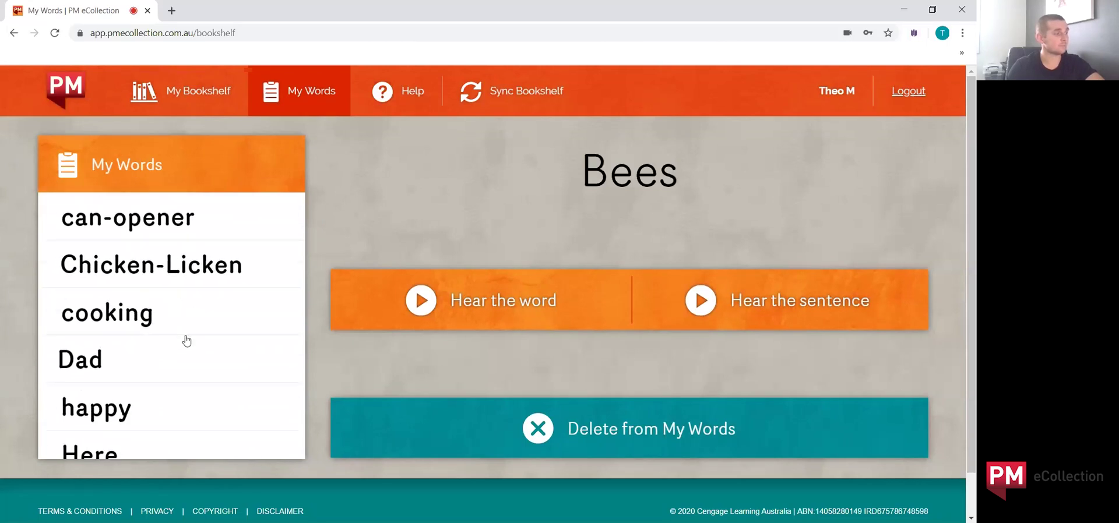
{"action": "scroll", "coordinate": [126, 382], "scroll_direction": "down", "scroll_amount": 1}
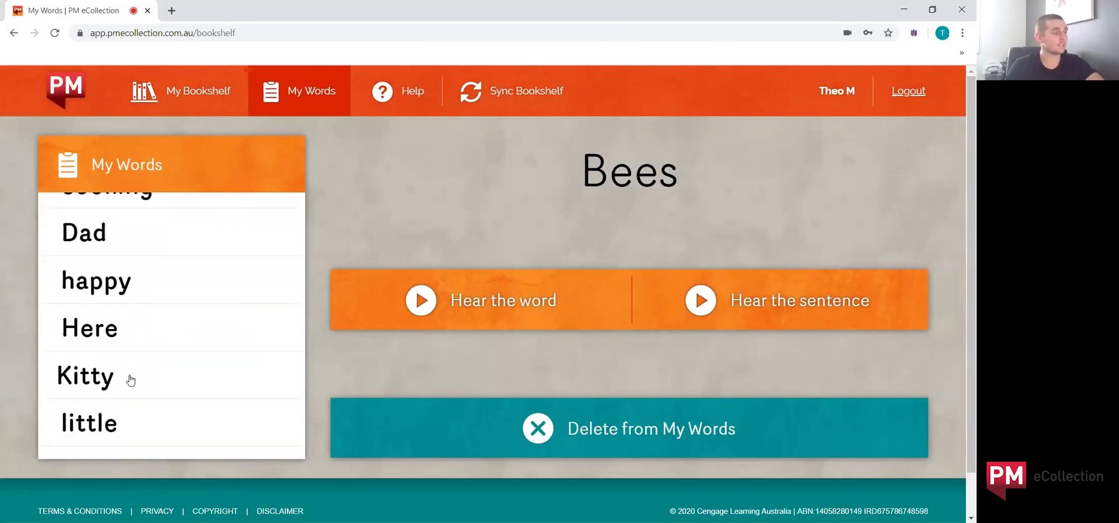
{"action": "left_click", "coordinate": [131, 379]}
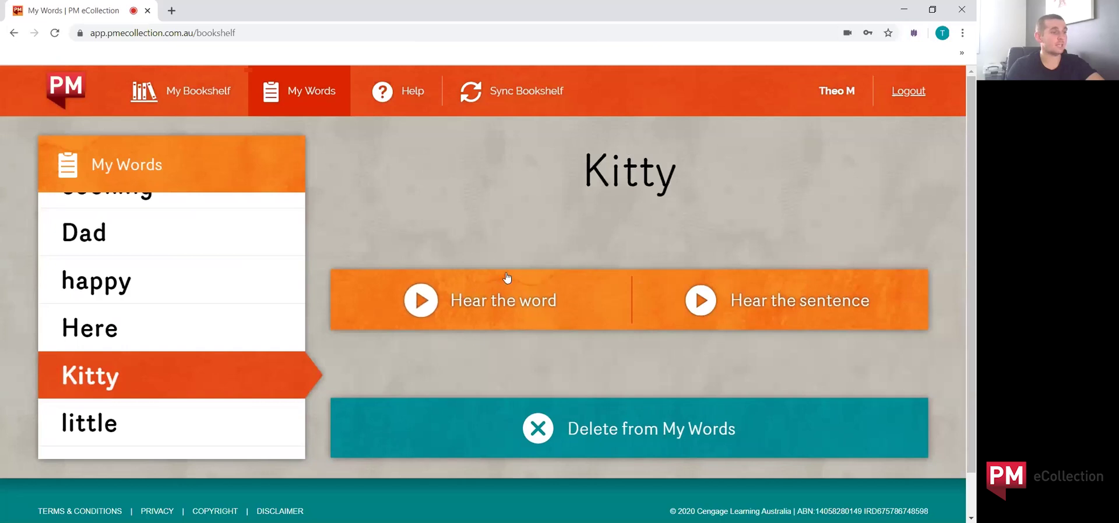
{"action": "left_click", "coordinate": [845, 303]}
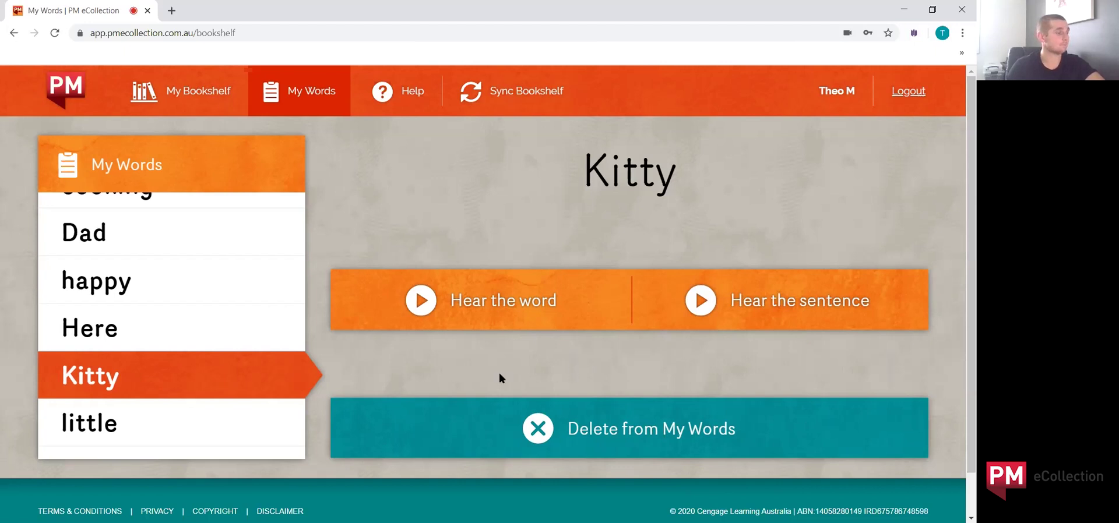
{"action": "left_click", "coordinate": [209, 94]}
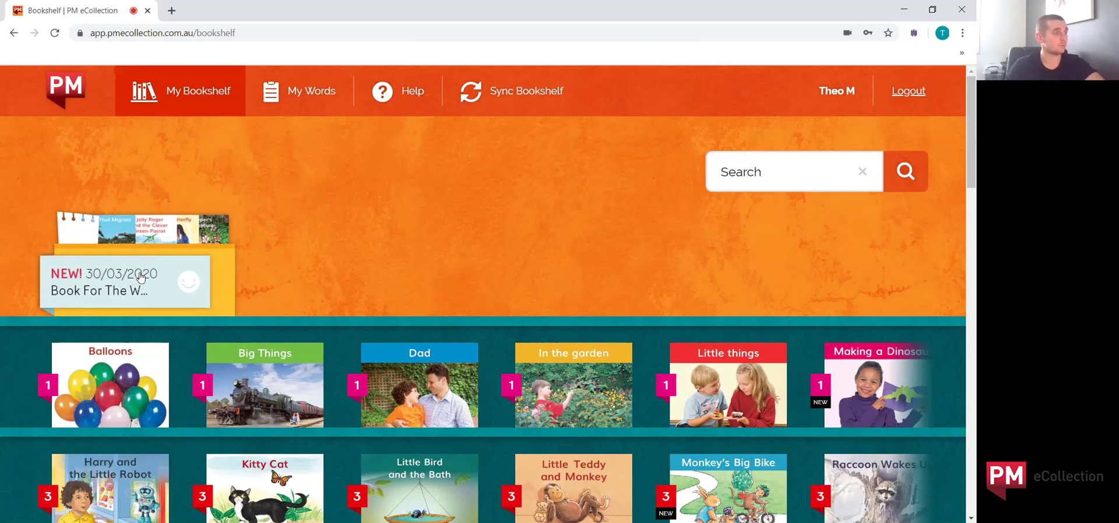
Step: Open the 30/03/2020 book-of-the-week note and preview Pepper's adventure from its carousel
{"action": "left_click", "coordinate": [141, 278]}
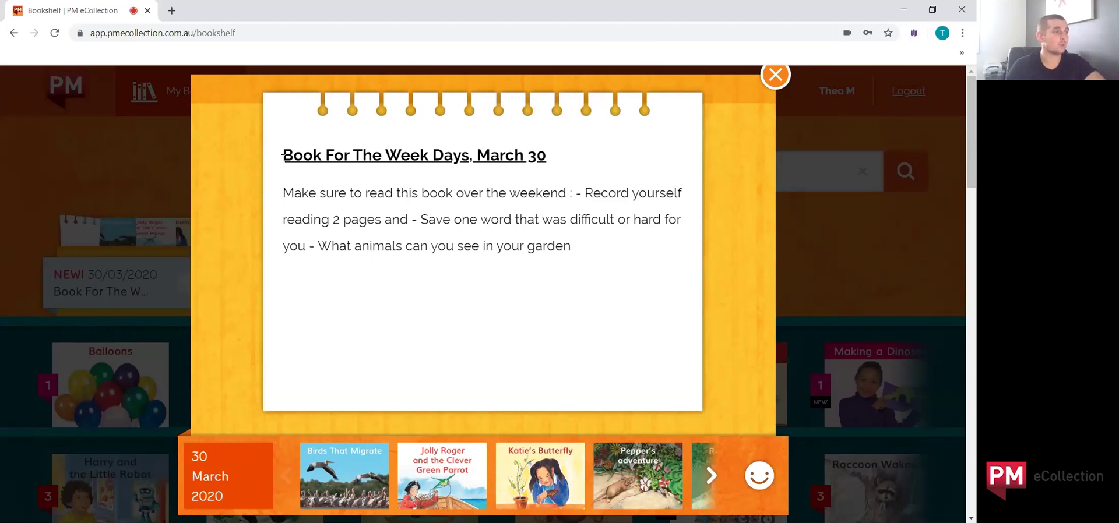
{"action": "left_click_drag", "start_coordinate": [283, 157], "coordinate": [453, 157]}
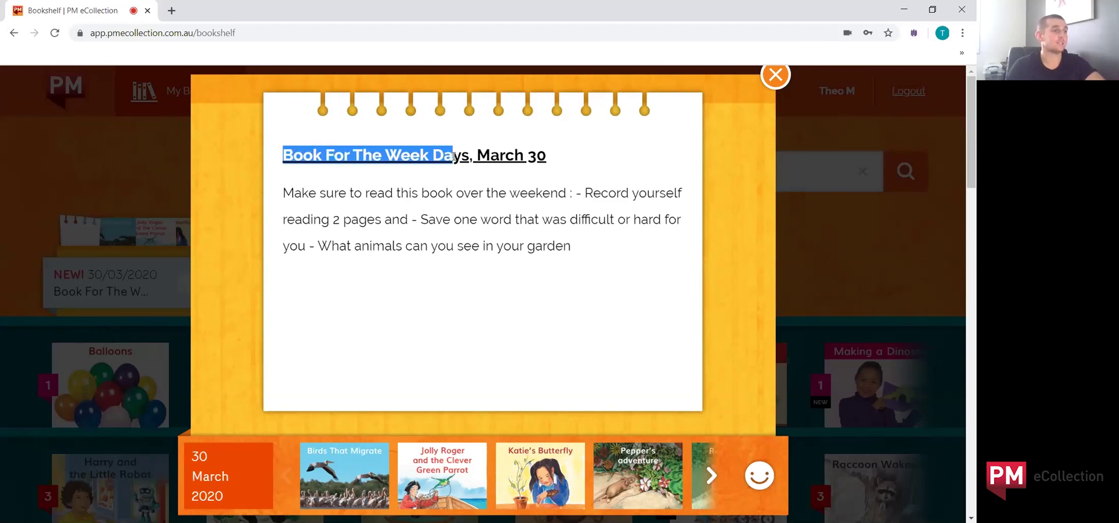
{"action": "left_click", "coordinate": [371, 186]}
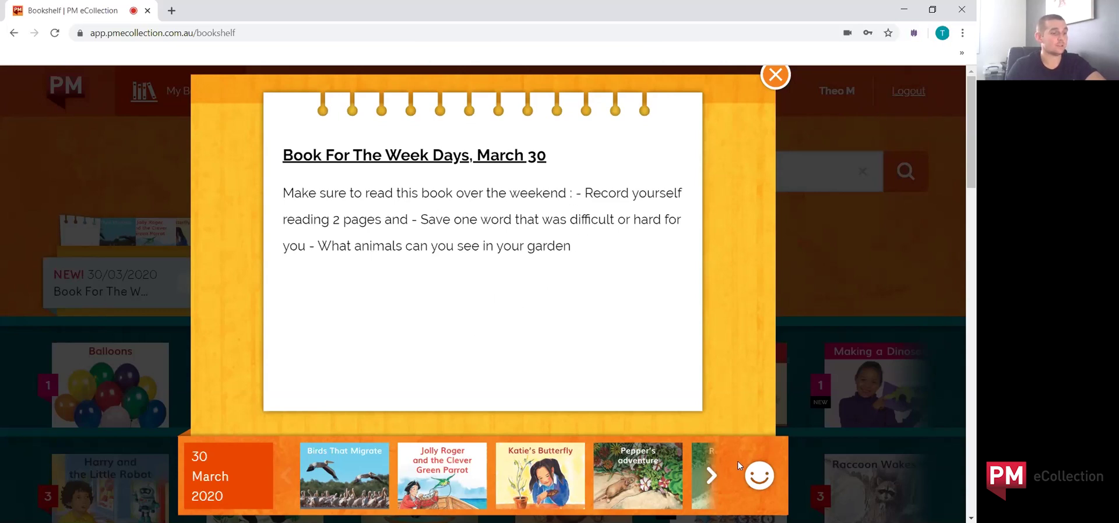
{"action": "left_click", "coordinate": [712, 477]}
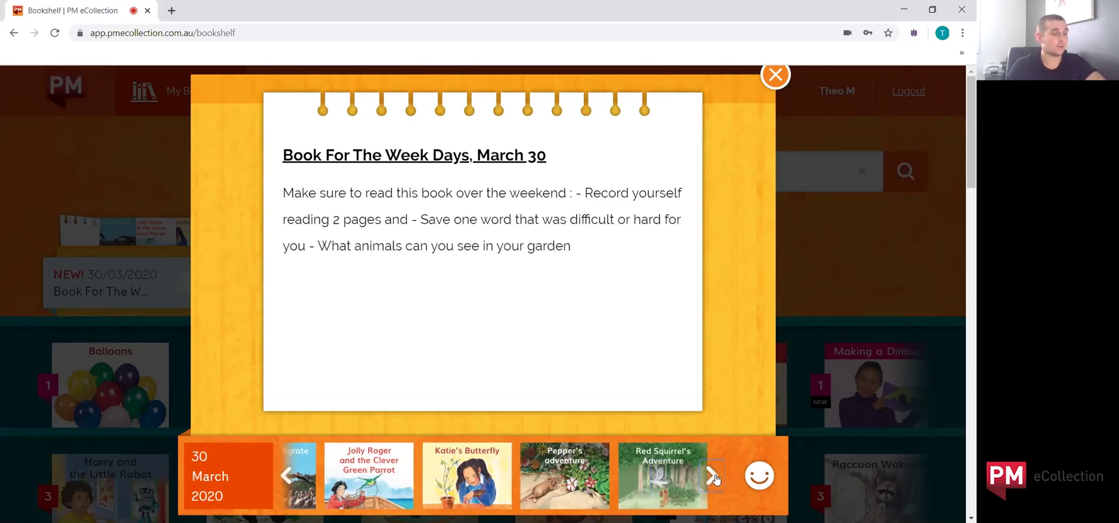
{"action": "left_click", "coordinate": [560, 474]}
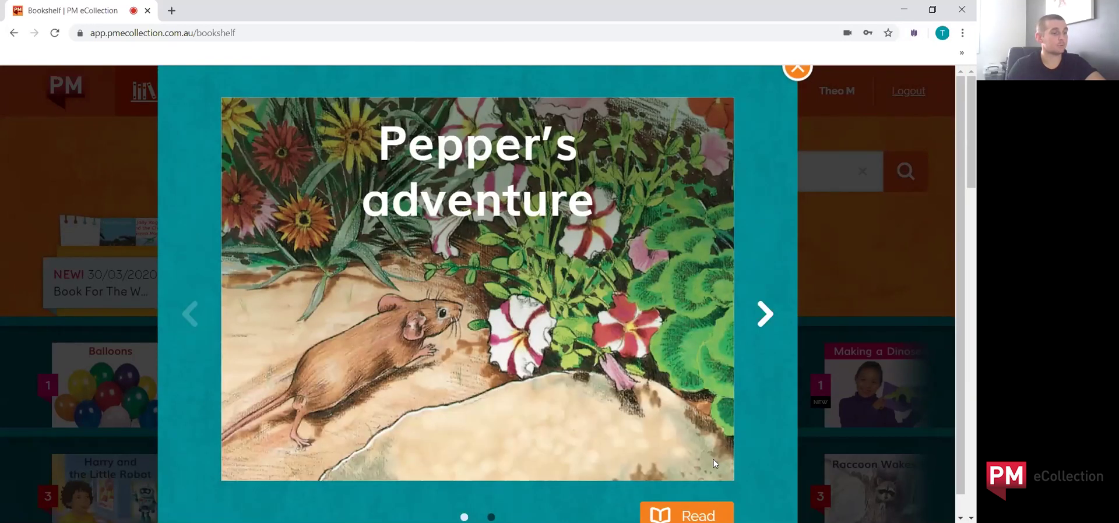
Step: Open Pepper's adventure in the reader, then leave it for the bookshelf via the menu
{"action": "left_click", "coordinate": [686, 515]}
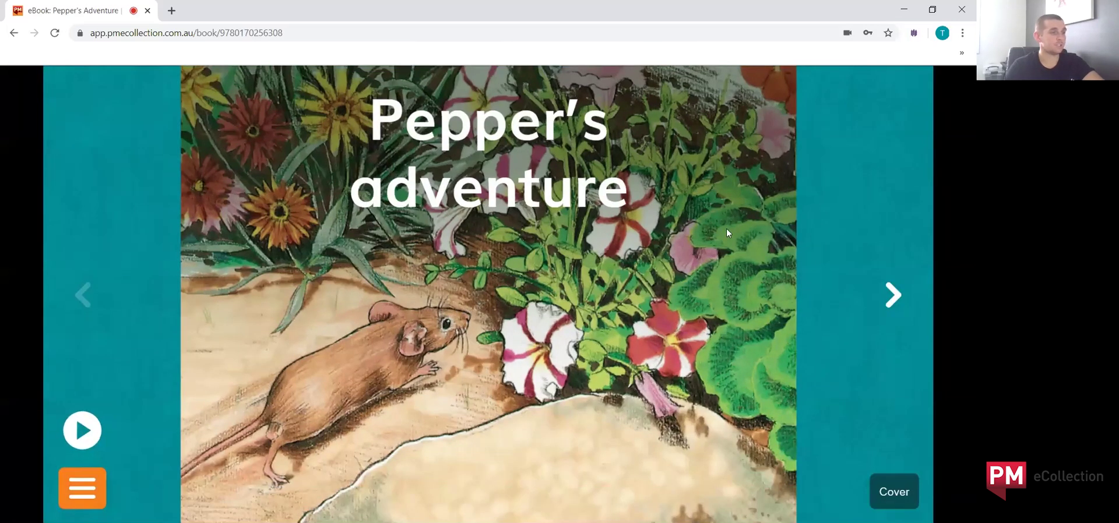
{"action": "left_click", "coordinate": [81, 488]}
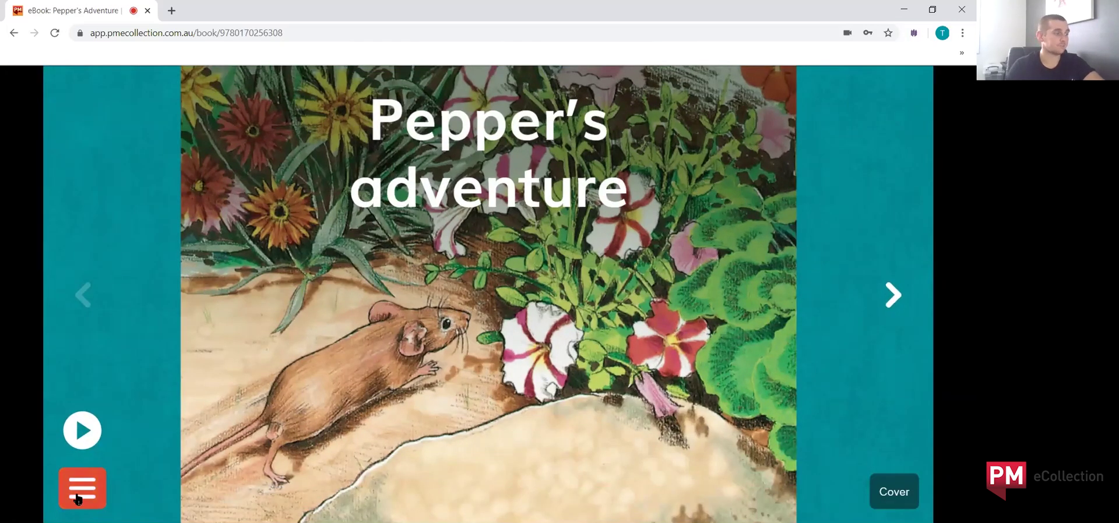
{"action": "left_click", "coordinate": [133, 500]}
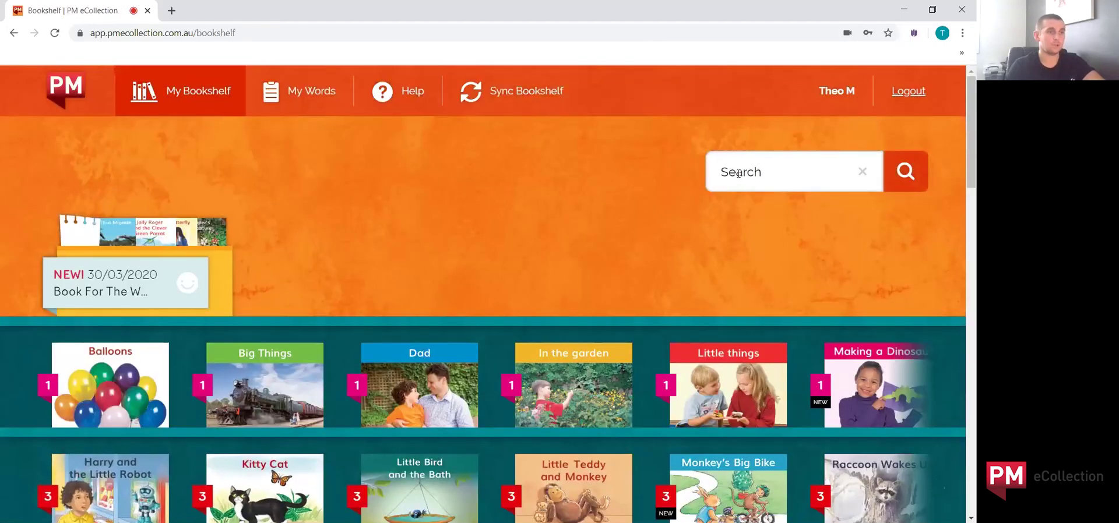
Step: Search the bookshelf for 'monkey', clear the search, and go to the Help page
{"action": "left_click", "coordinate": [736, 179]}
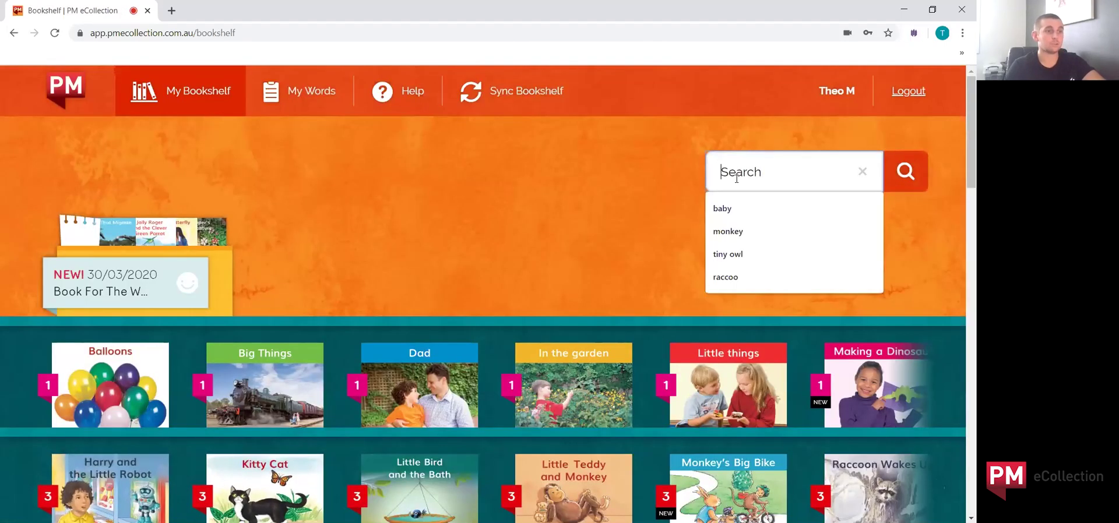
{"action": "left_click", "coordinate": [758, 230]}
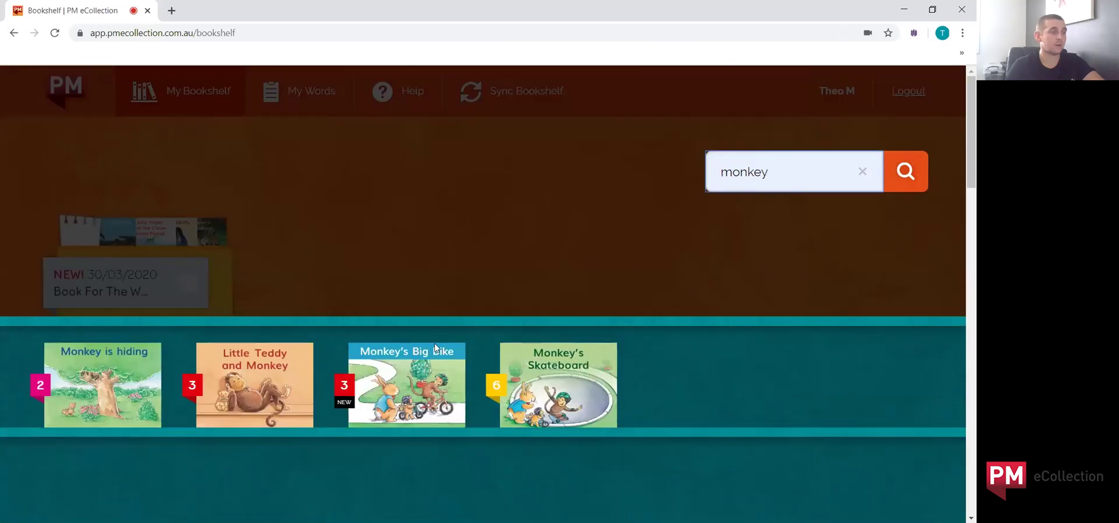
{"action": "left_click", "coordinate": [862, 173]}
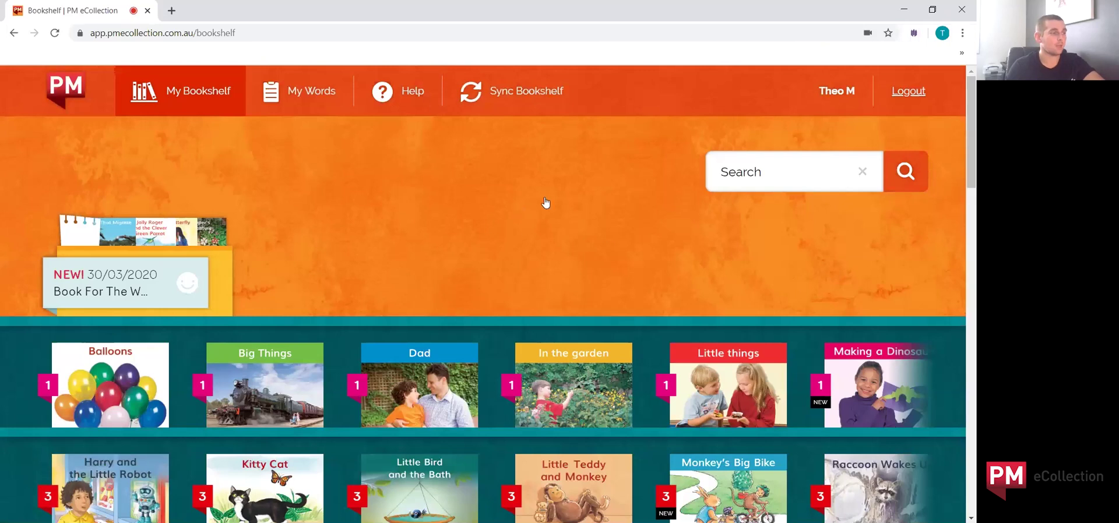
{"action": "left_click", "coordinate": [393, 94]}
Step: Continue to the Cengage help FAQ, browse it, and expand the login problems answer
{"action": "left_click", "coordinate": [548, 373]}
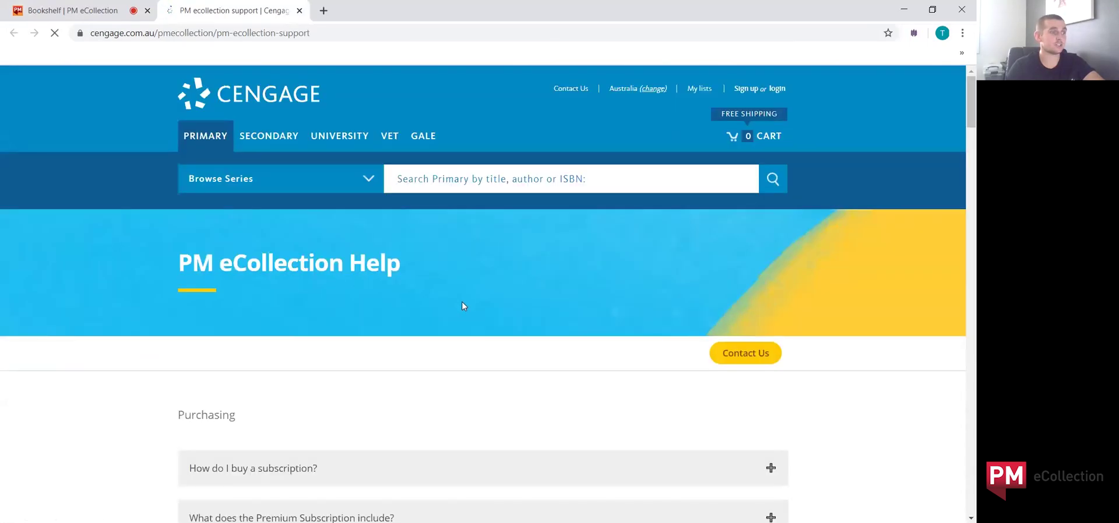
{"action": "scroll", "coordinate": [545, 367], "scroll_direction": "down", "scroll_amount": 8}
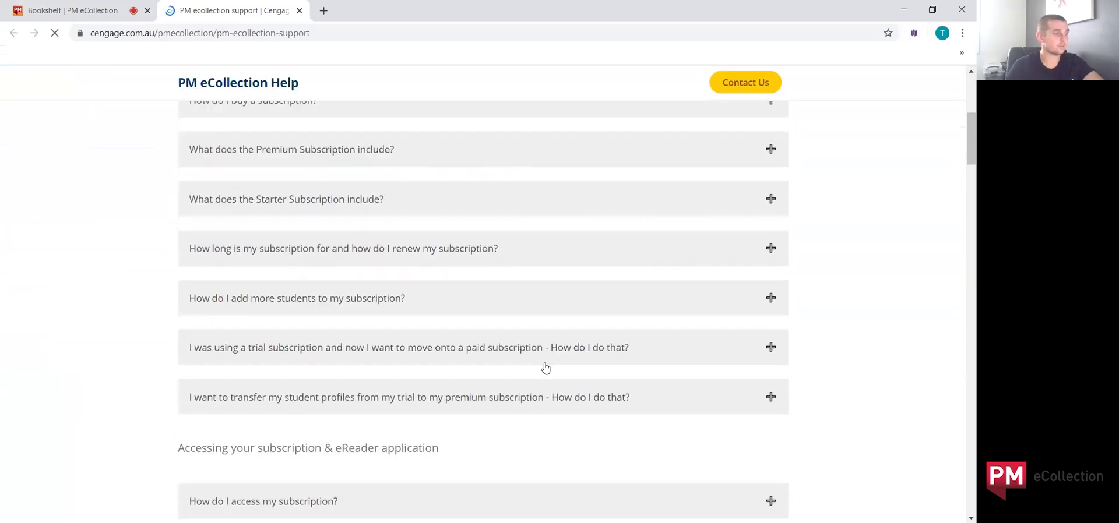
{"action": "scroll", "coordinate": [544, 366], "scroll_direction": "down", "scroll_amount": 2}
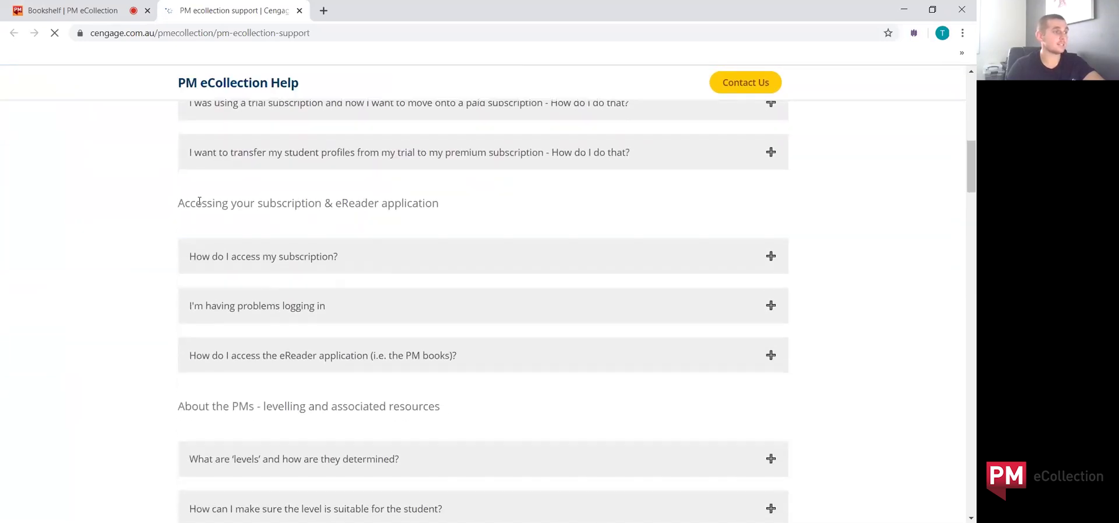
{"action": "left_click_drag", "start_coordinate": [200, 201], "coordinate": [398, 220]}
{"action": "left_click", "coordinate": [535, 222]}
{"action": "scroll", "coordinate": [519, 239], "scroll_direction": "down", "scroll_amount": 3}
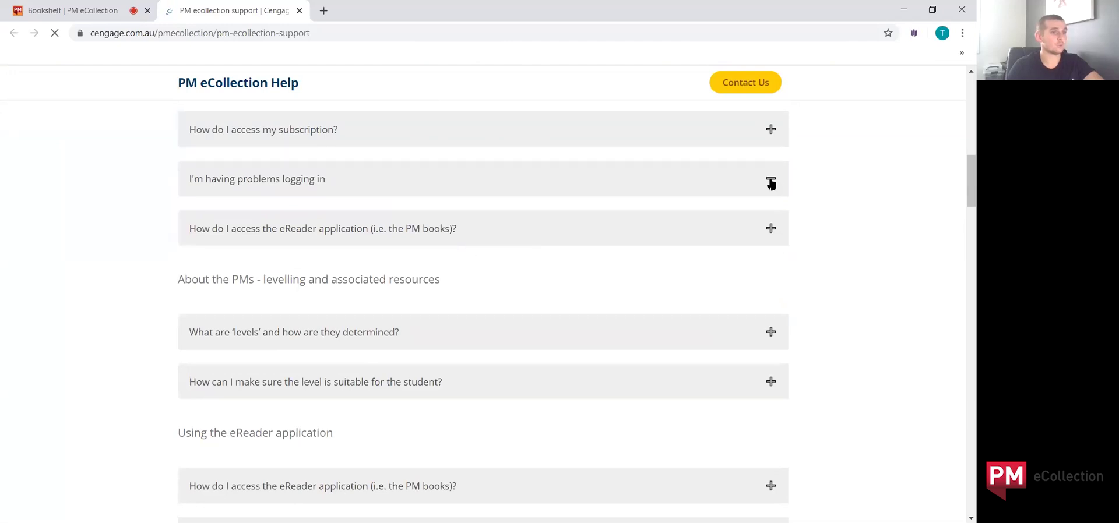
{"action": "left_click", "coordinate": [770, 180]}
{"action": "scroll", "coordinate": [803, 258], "scroll_direction": "down", "scroll_amount": 2}
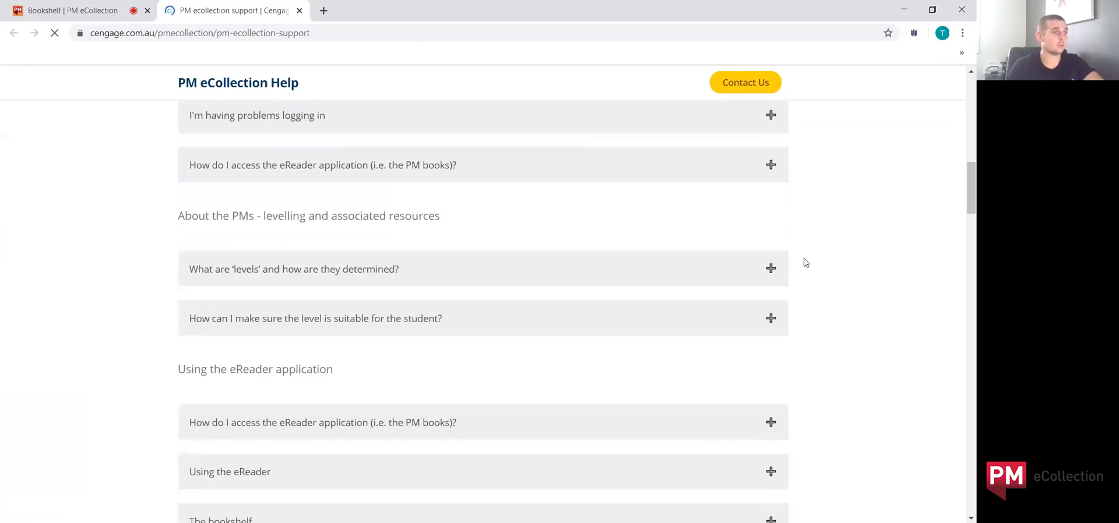
{"action": "scroll", "coordinate": [803, 258], "scroll_direction": "down", "scroll_amount": 2}
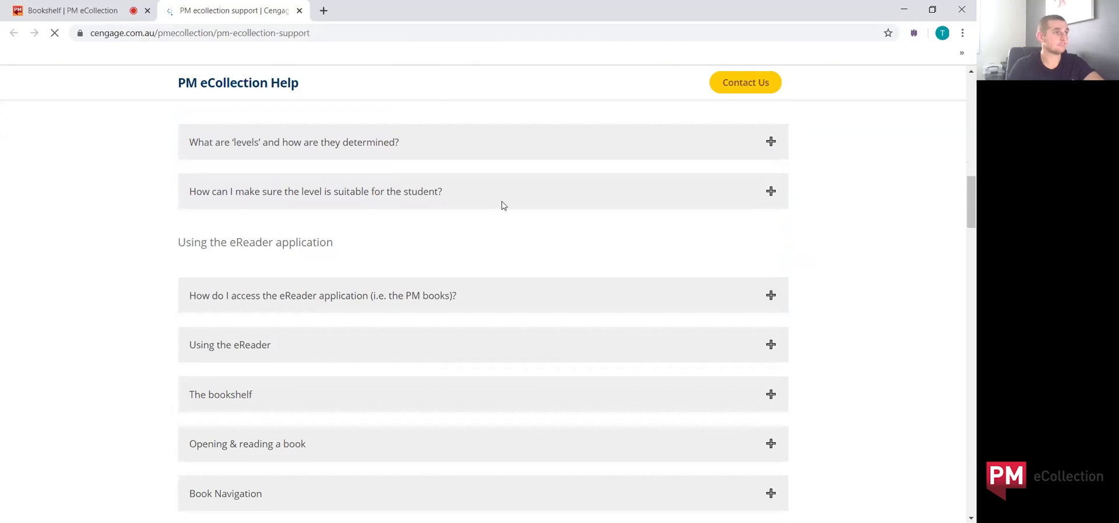
Step: Return to the bookshelf tab and scroll down through the shelves
{"action": "left_click", "coordinate": [64, 11]}
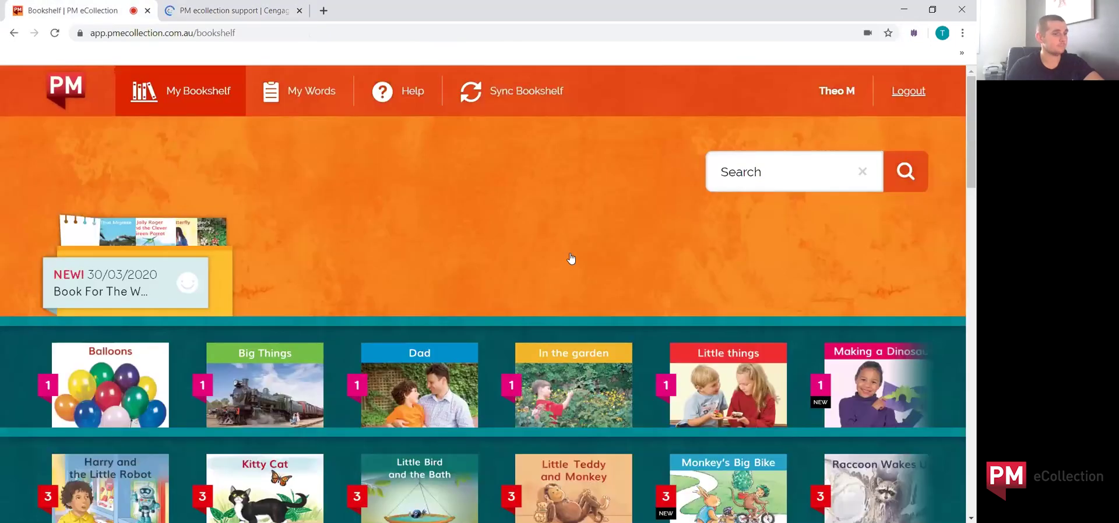
{"action": "scroll", "coordinate": [573, 252], "scroll_direction": "down", "scroll_amount": 4}
{"action": "scroll", "coordinate": [633, 295], "scroll_direction": "down", "scroll_amount": 1}
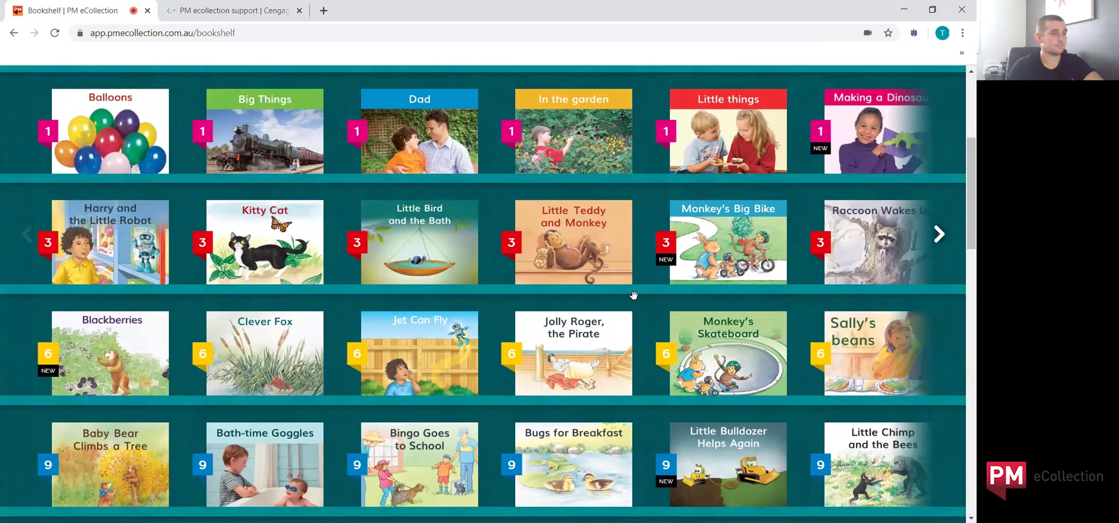